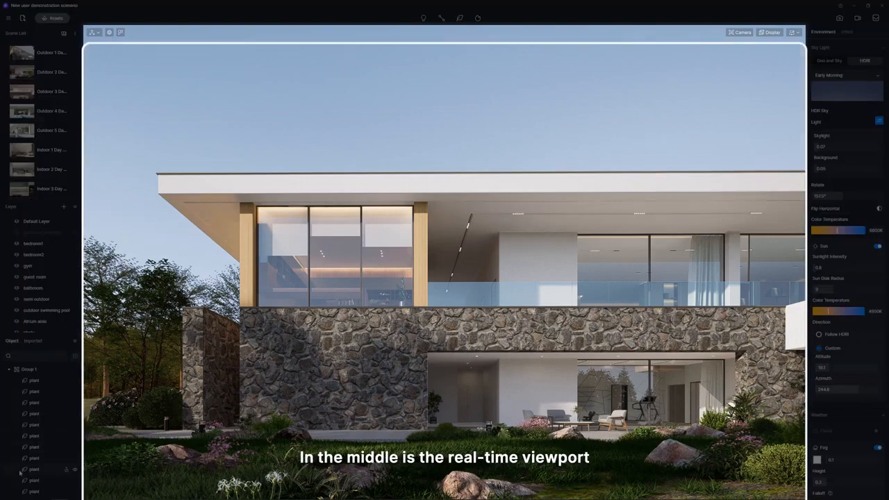
# Set the custom sun direction's azimuth to 170.2 and select the house's stone wall.
pyautogui.scroll(-3, 404, 225)
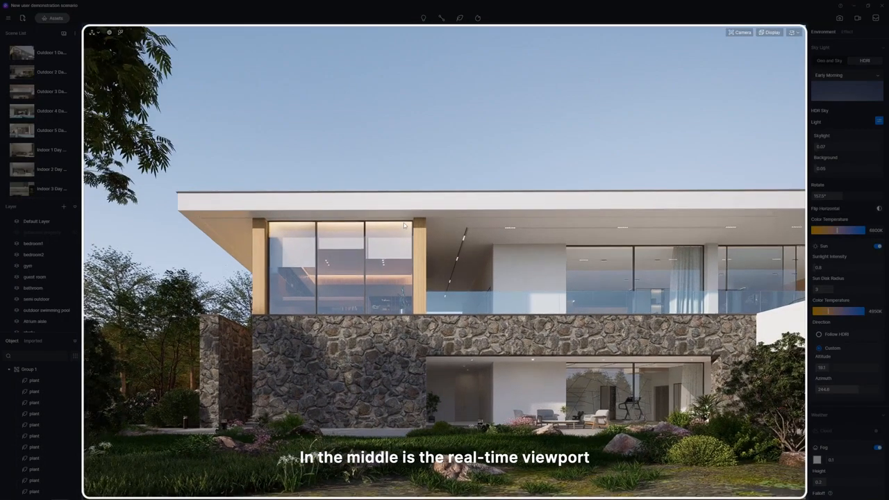
pyautogui.moveTo(859, 390)
pyautogui.mouseDown()
pyautogui.moveTo(821, 391)
pyautogui.moveTo(843, 392)
pyautogui.mouseUp()
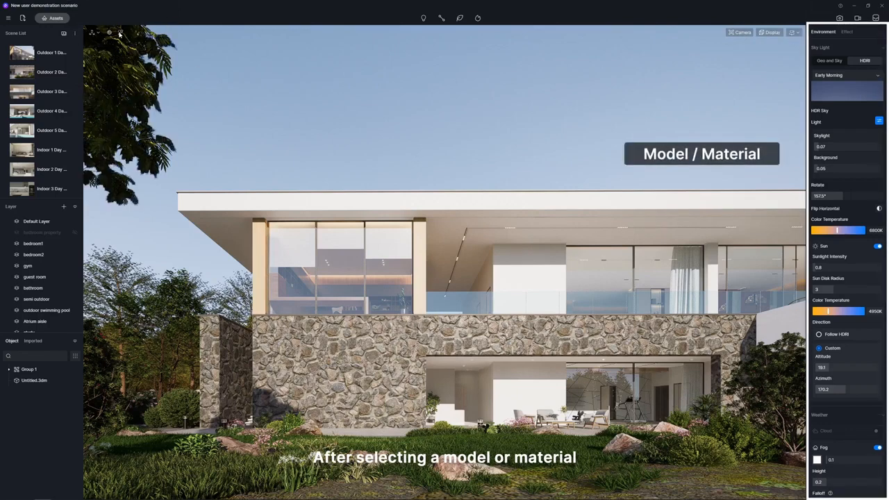
pyautogui.click(373, 349)
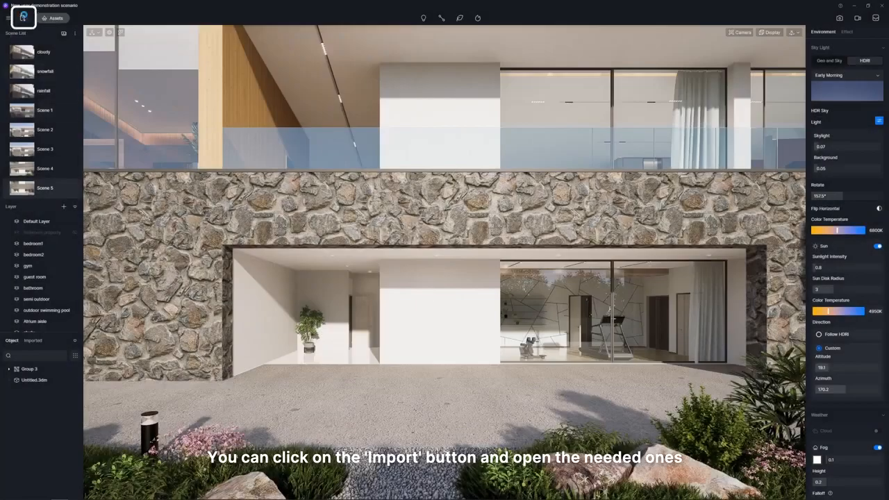
# Import the Outdoor seats.skp model and place it on the paved terrace in front of the white wall.
pyautogui.click(25, 17)
pyautogui.doubleClick(75, 61)
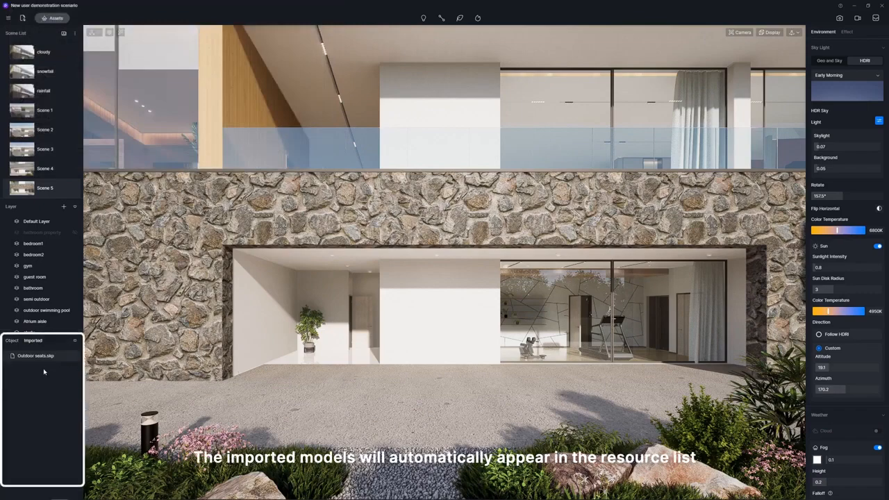
pyautogui.moveTo(47, 358); pyautogui.dragTo(401, 396)
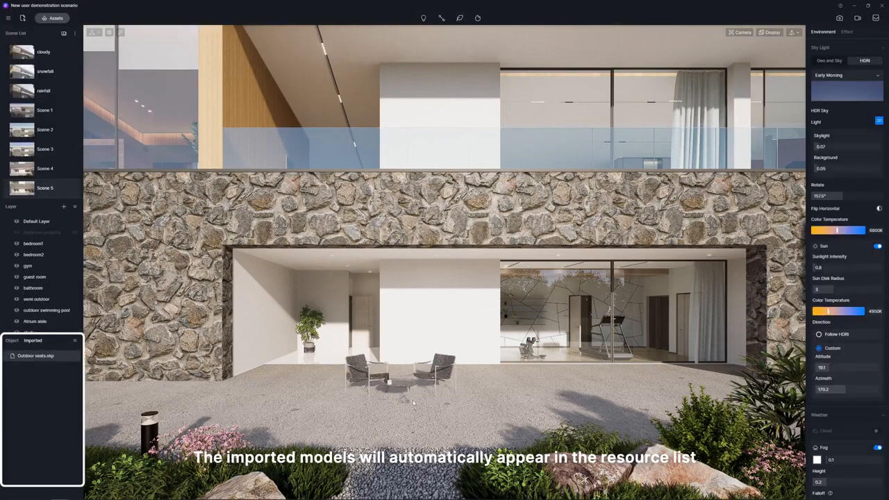
pyautogui.click(416, 406)
# Rotate the outdoor seating set on the terrace around its vertical axis.
pyautogui.scroll(5, 417, 401)
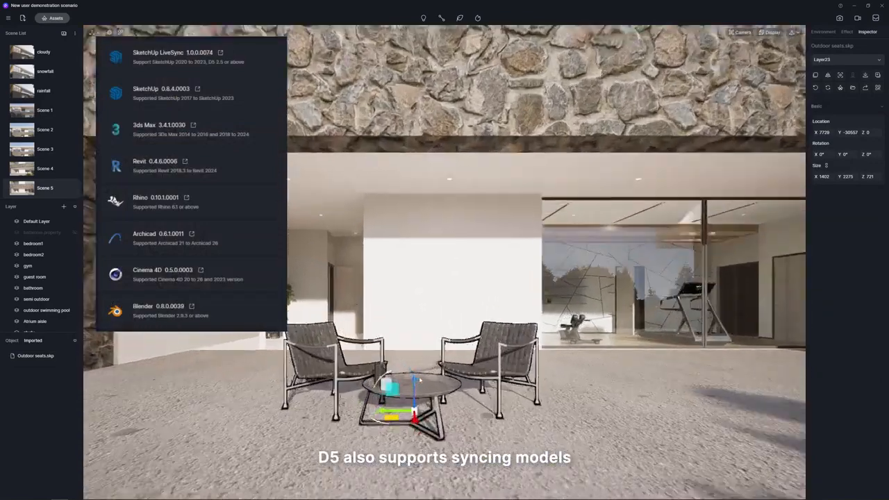
pyautogui.scroll(2, 419, 380)
pyautogui.moveTo(420, 380); pyautogui.dragTo(412, 383, button='right')
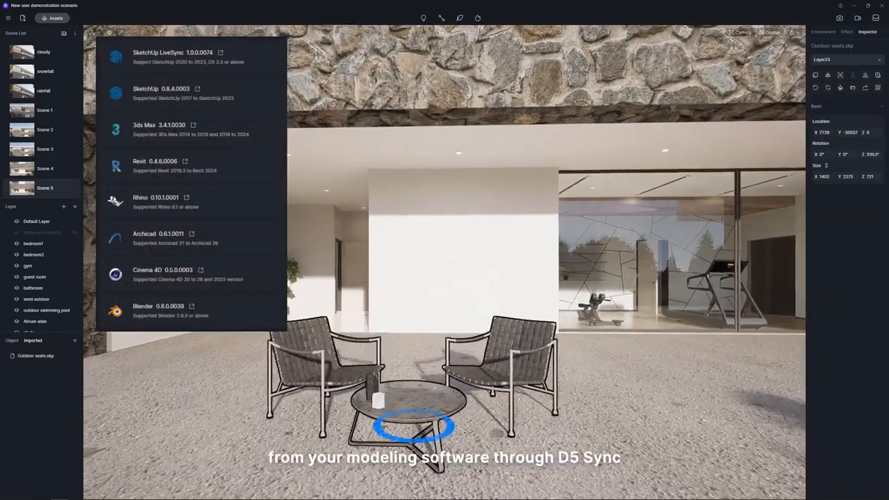
pyautogui.moveTo(452, 431); pyautogui.dragTo(425, 440)
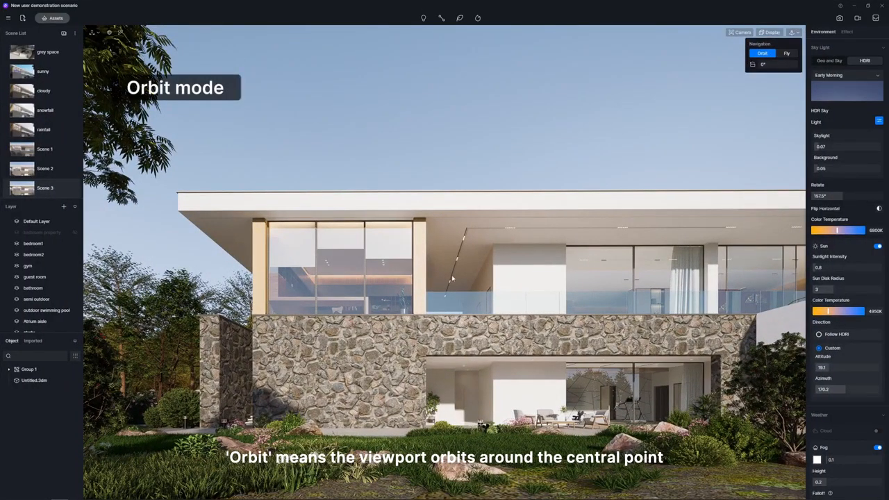
# View the house exterior in Orbit navigation, orbiting around the central point and offsetting the camera sideways.
pyautogui.moveTo(400, 282); pyautogui.dragTo(410, 251, button='right')
pyautogui.moveTo(405, 289); pyautogui.dragTo(420, 243, button='middle')
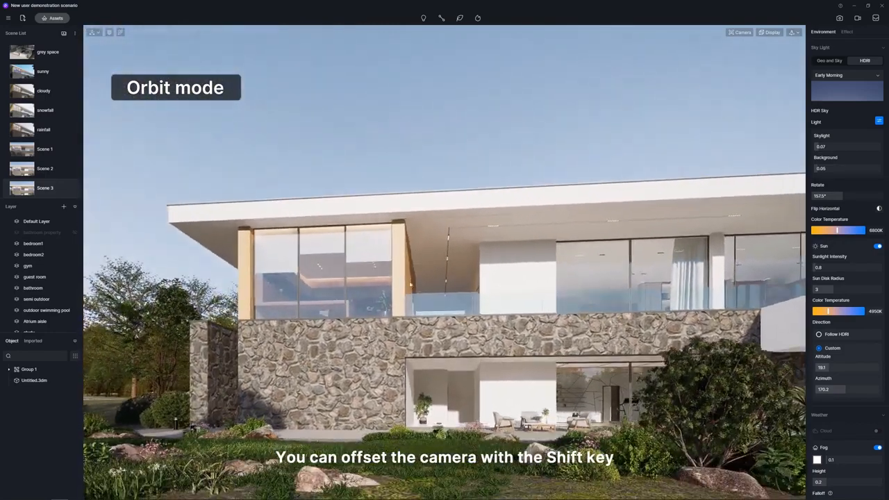
pyautogui.keyDown('shift'); pyautogui.moveTo(427, 277); pyautogui.dragTo(481, 279, button='middle'); pyautogui.keyUp('shift')
pyautogui.keyDown('shift'); pyautogui.moveTo(481, 278); pyautogui.dragTo(362, 283, button='right'); pyautogui.keyUp('shift')
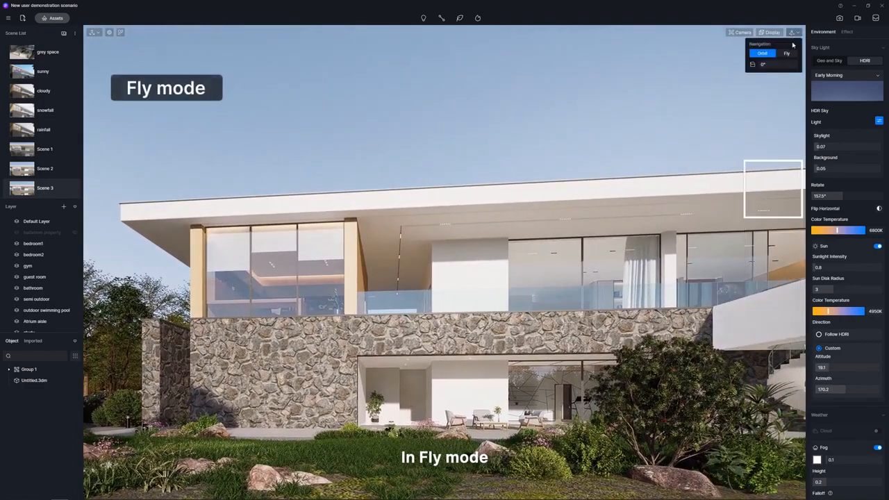
# Explore the house exterior in Fly navigation, moving the camera forward, backward, sideways, up and down.
pyautogui.press('w')
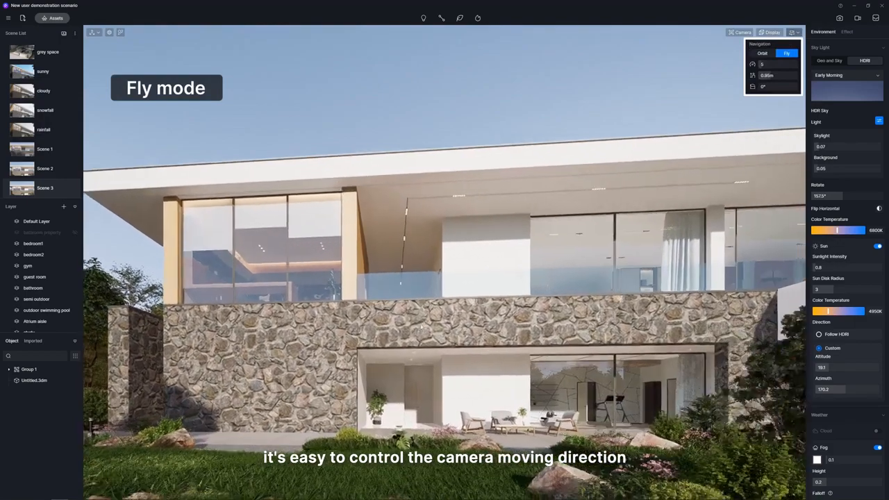
pyautogui.press('s')
pyautogui.press('d')
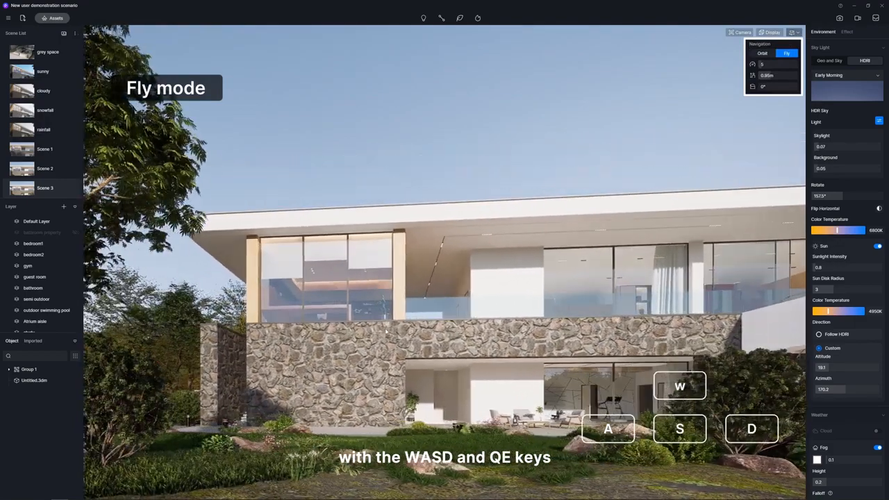
pyautogui.press('q')
pyautogui.press('e')
pyautogui.press('e')
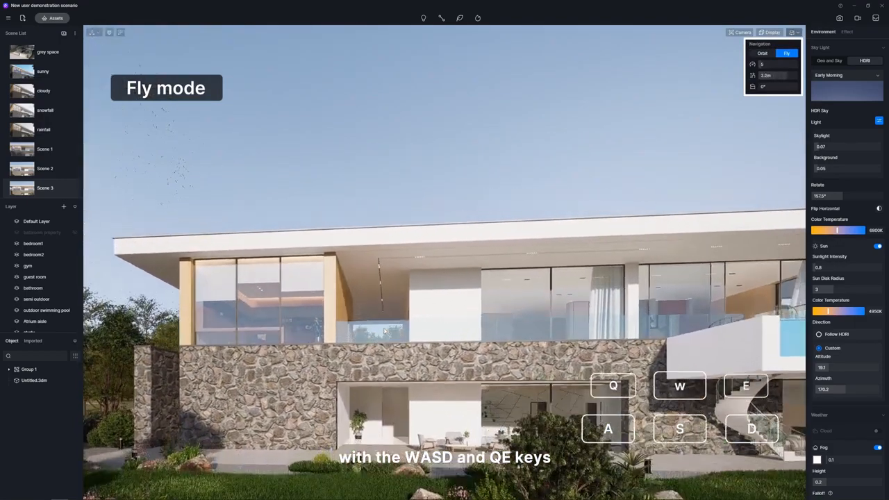
pyautogui.press('q')
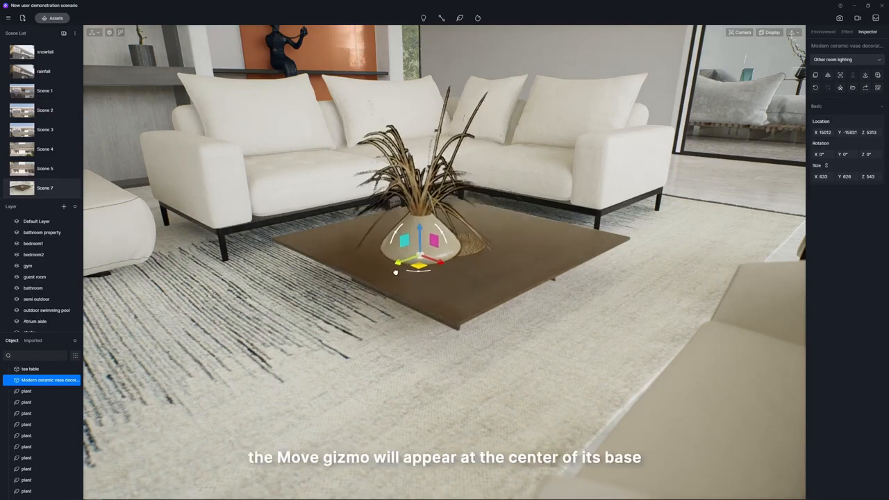
# Move the ceramic vase horizontally across the tea table to about X 15031, Y -15896.
pyautogui.moveTo(427, 262); pyautogui.dragTo(430, 261)
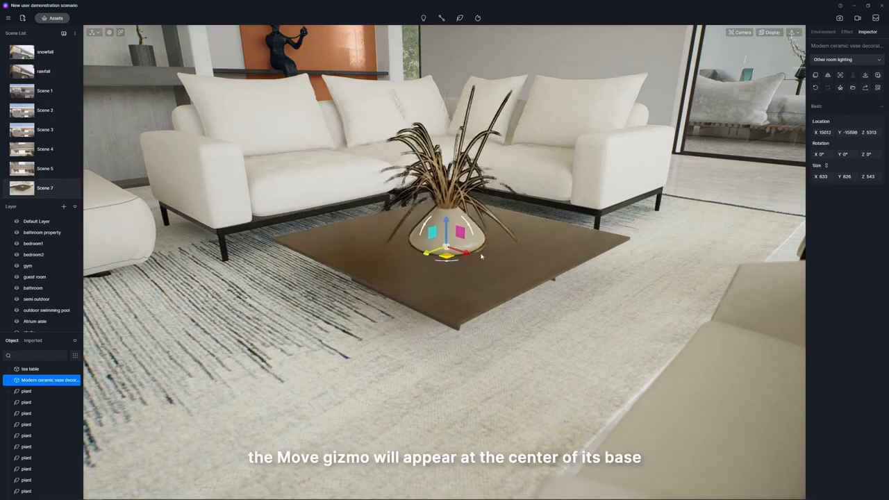
pyautogui.moveTo(488, 266); pyautogui.dragTo(461, 254)
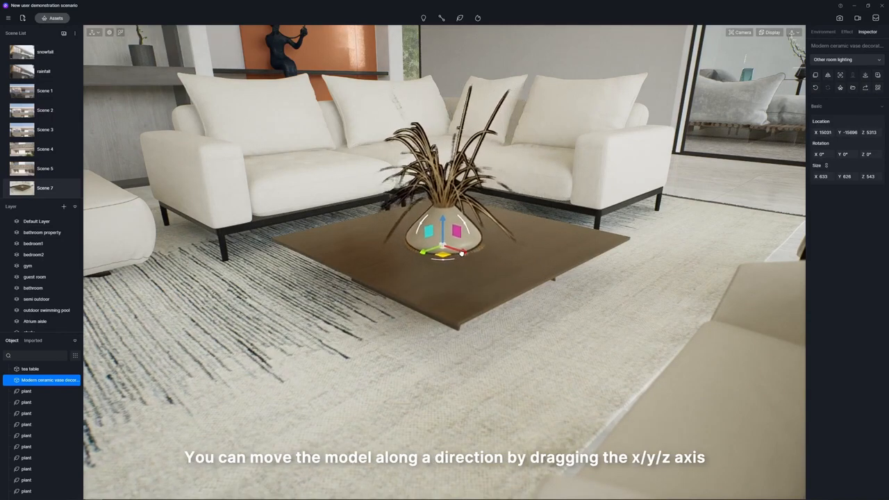
# Try to rotate the tea table around its vertical axis, and shift the ceramic vase slightly within the horizontal plane.
pyautogui.click(465, 292)
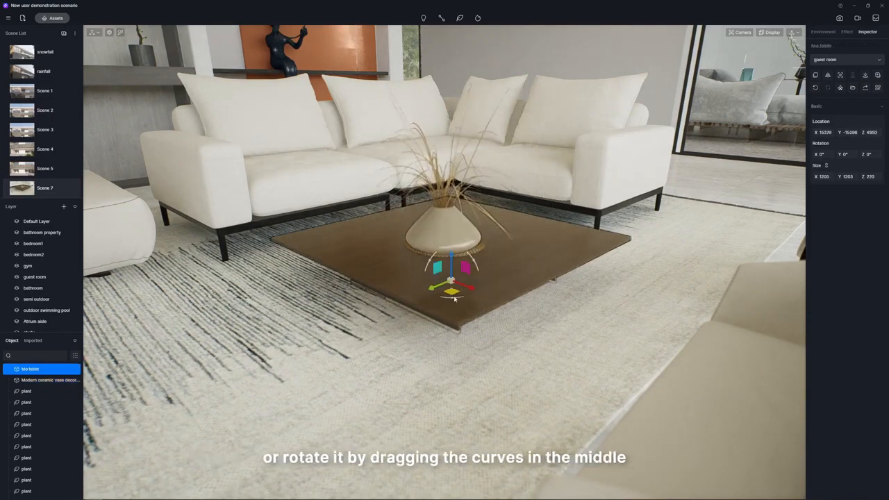
pyautogui.moveTo(464, 293); pyautogui.dragTo(495, 293)
pyautogui.click(455, 242)
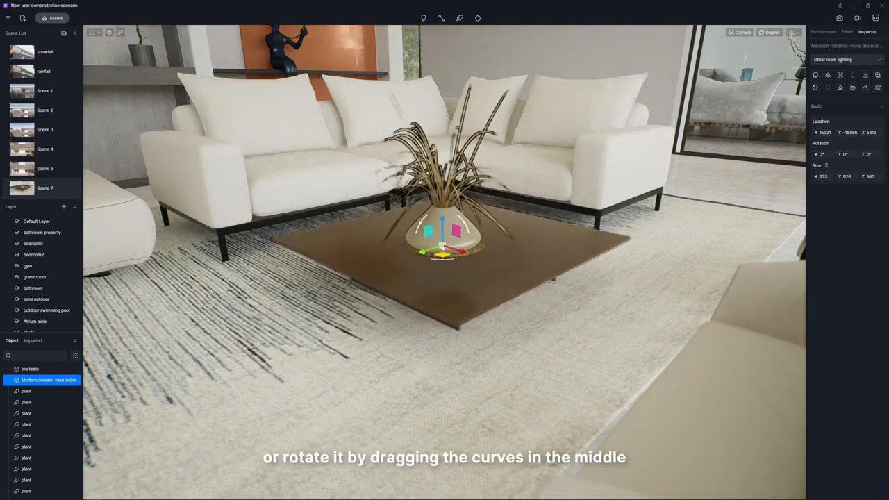
pyautogui.moveTo(451, 253); pyautogui.dragTo(465, 241)
# Scale the tea table with the Scale gizmo.
pyautogui.click(450, 281)
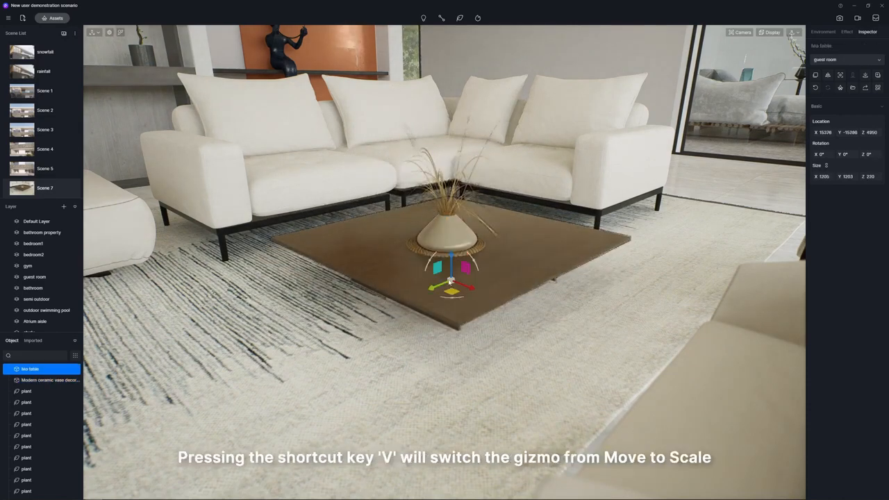
pyautogui.press('v')
pyautogui.moveTo(450, 281); pyautogui.dragTo(489, 274)
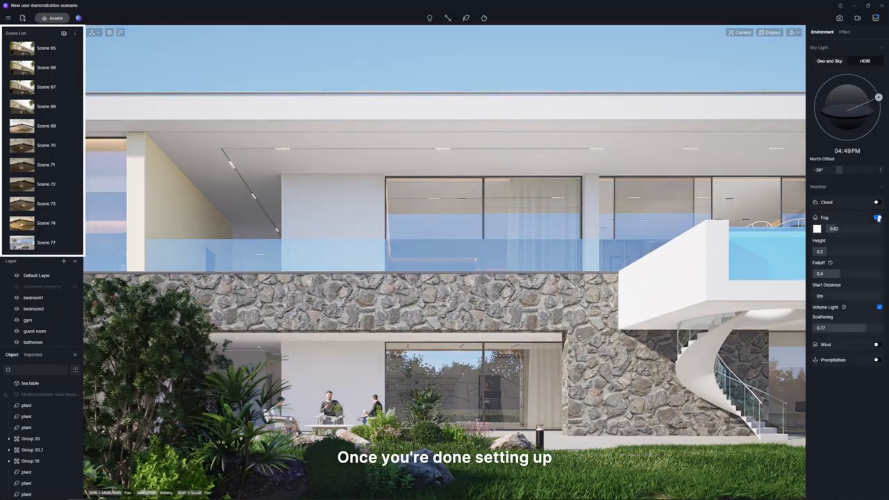
# Save the current view as a new scene and switch to Scene 77.
pyautogui.click(64, 33)
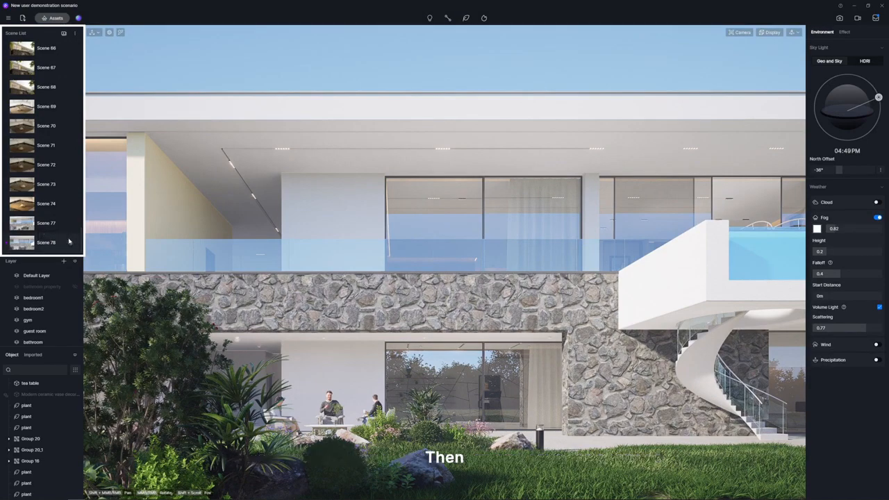
pyautogui.click(46, 223)
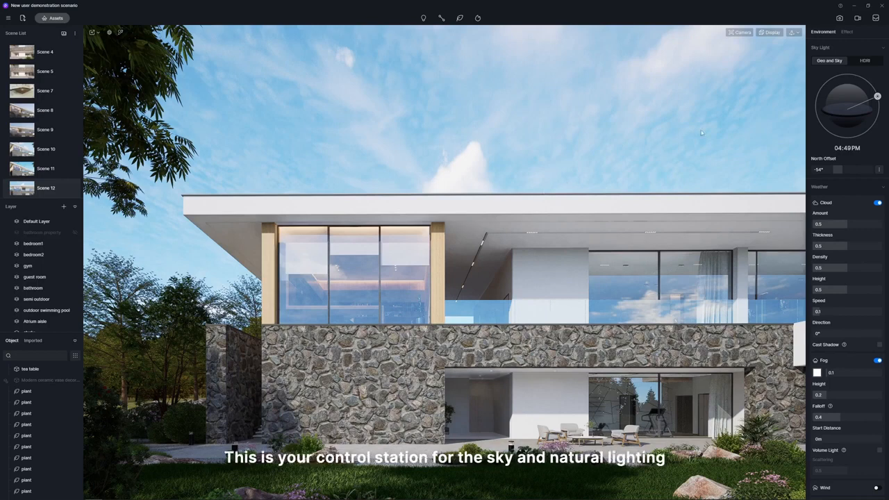
# Light the scene with the Early Morning HDRI, using skylight 0.19, background 0.08, rotation 93.5° and color temperature 5550K.
pyautogui.click(865, 61)
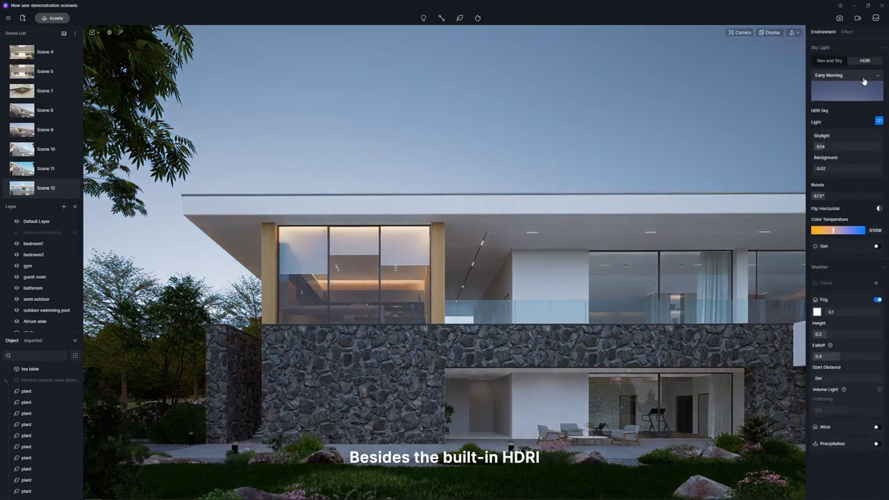
pyautogui.click(864, 76)
pyautogui.click(864, 76)
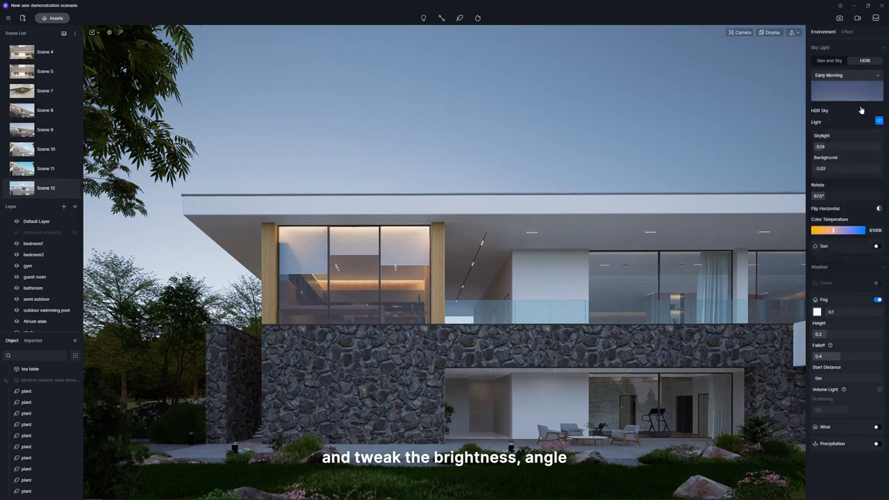
pyautogui.moveTo(820, 146); pyautogui.dragTo(826, 198)
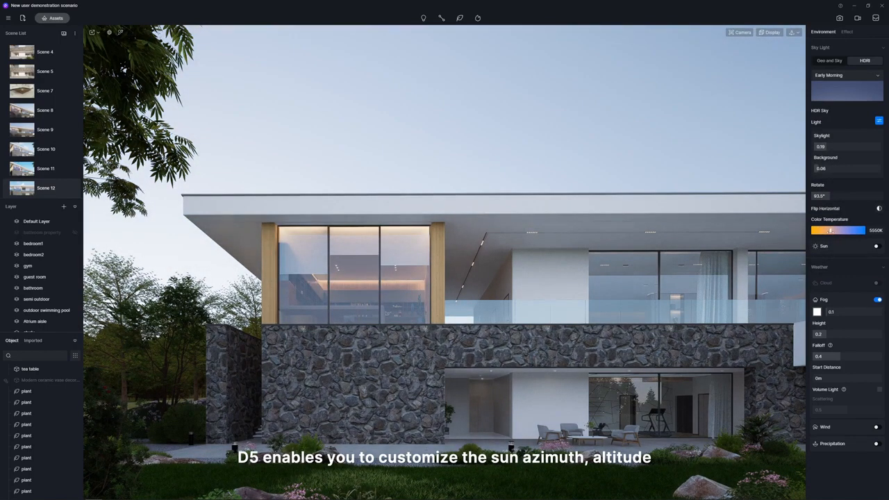
# Enable the HDRI sun with a custom direction and adjust its azimuth.
pyautogui.click(877, 247)
pyautogui.click(819, 348)
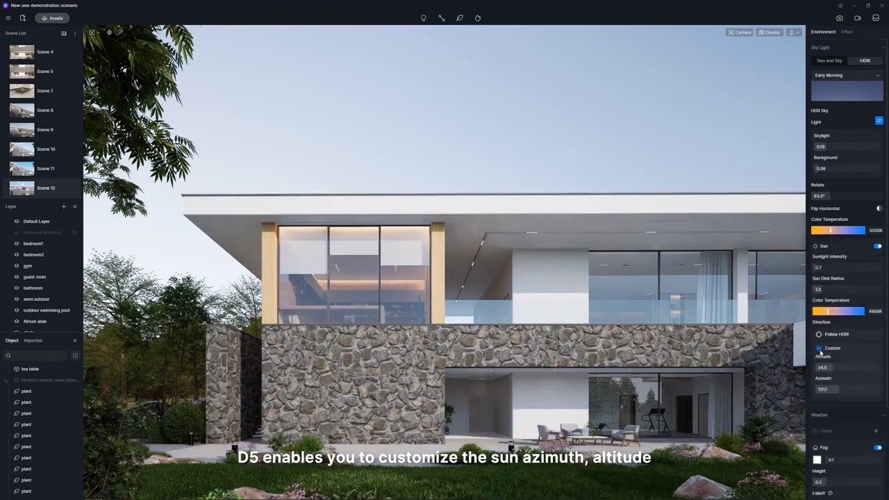
pyautogui.moveTo(837, 388); pyautogui.dragTo(836, 389)
# Switch the sky light to Geo and Sky, expand its detailed sun settings and set the sun disk radius to 10.
pyautogui.click(830, 62)
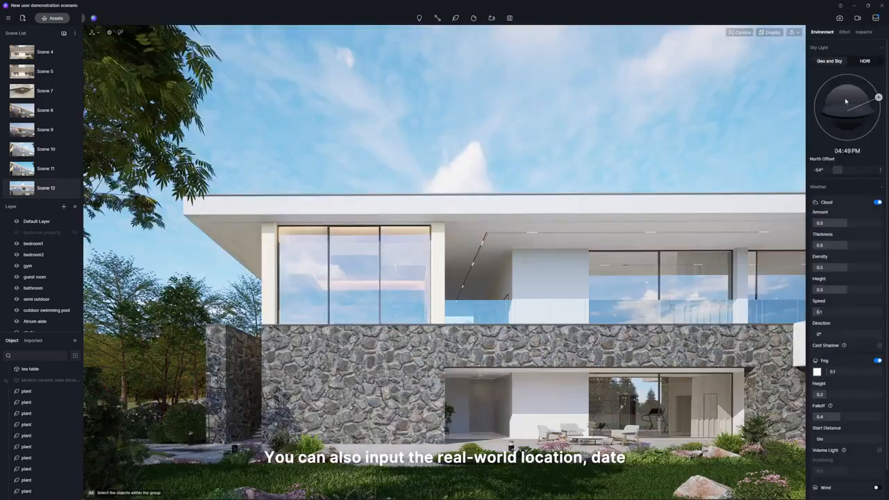
pyautogui.click(880, 169)
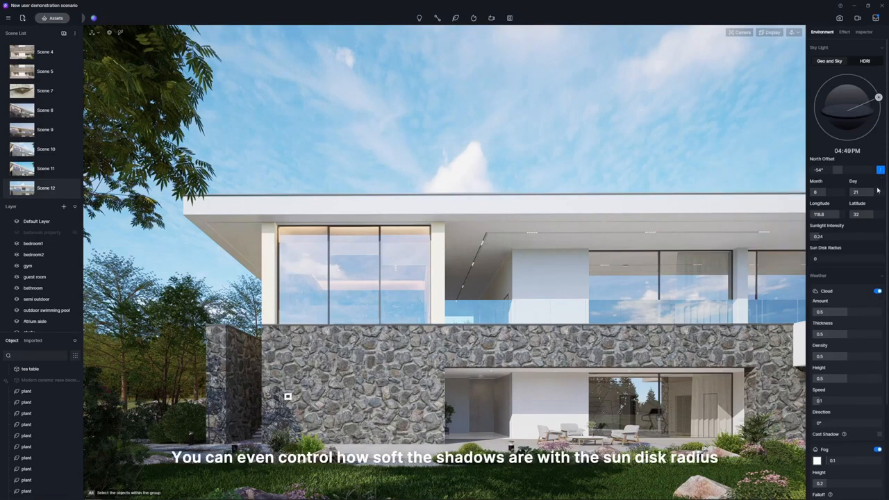
pyautogui.moveTo(823, 260); pyautogui.dragTo(865, 260)
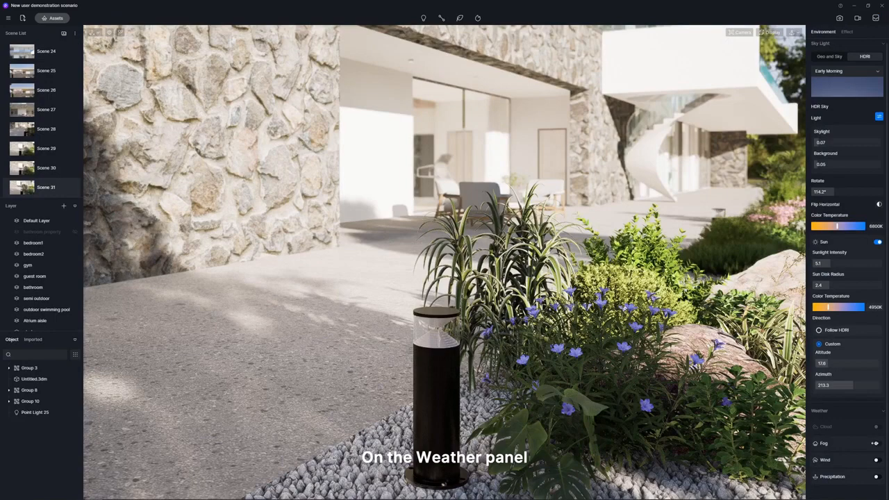
# Enable wind with strength 0.49 and turn on precipitation in the garden scene, adjusting the precipitation settings.
pyautogui.click(876, 443)
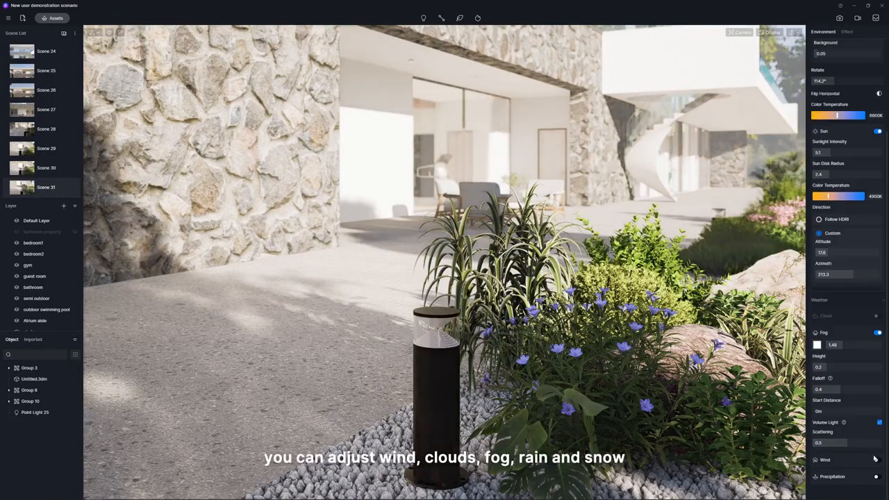
pyautogui.click(877, 460)
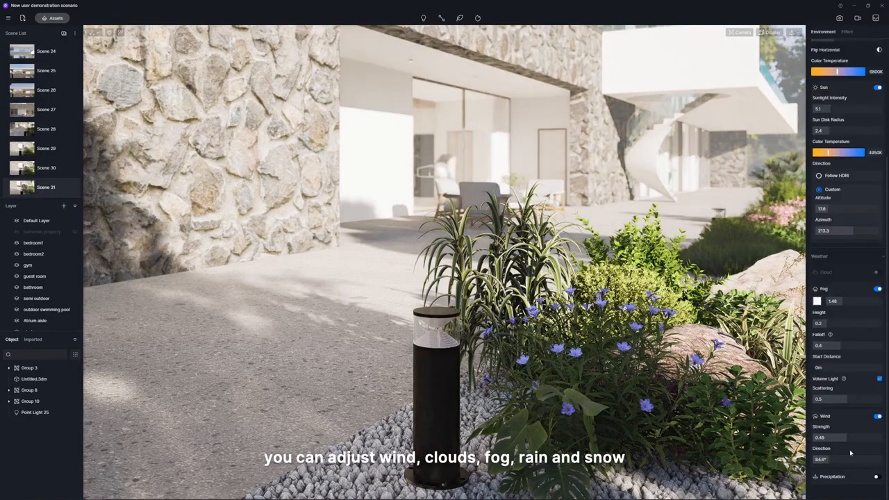
pyautogui.click(876, 477)
pyautogui.scroll(-1, 873, 481)
pyautogui.moveTo(856, 435); pyautogui.dragTo(874, 456)
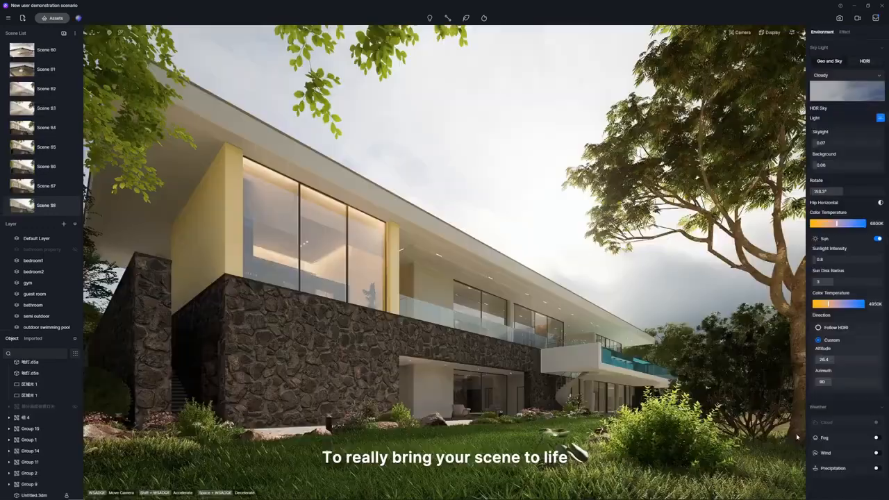
# Enable fog with volume light in the Cloudy HDRI scene and adjust the scattering to create a Tyndall effect.
pyautogui.click(876, 438)
pyautogui.scroll(-3, 875, 431)
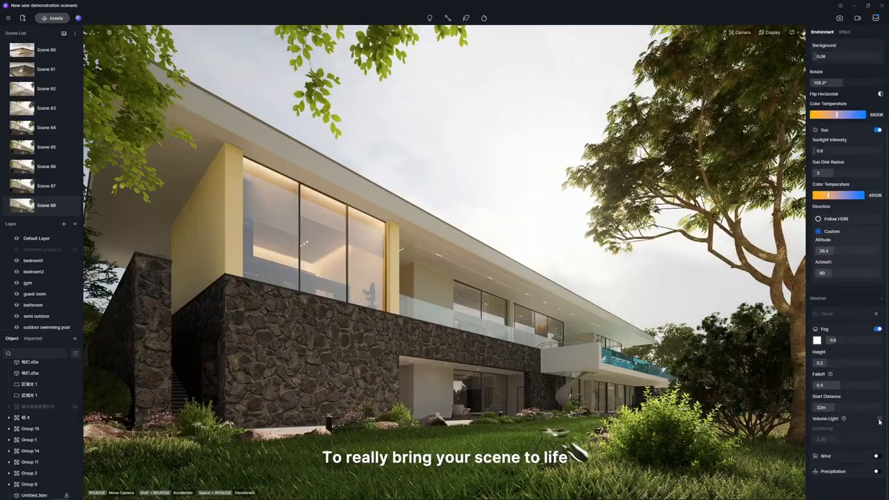
pyautogui.click(880, 419)
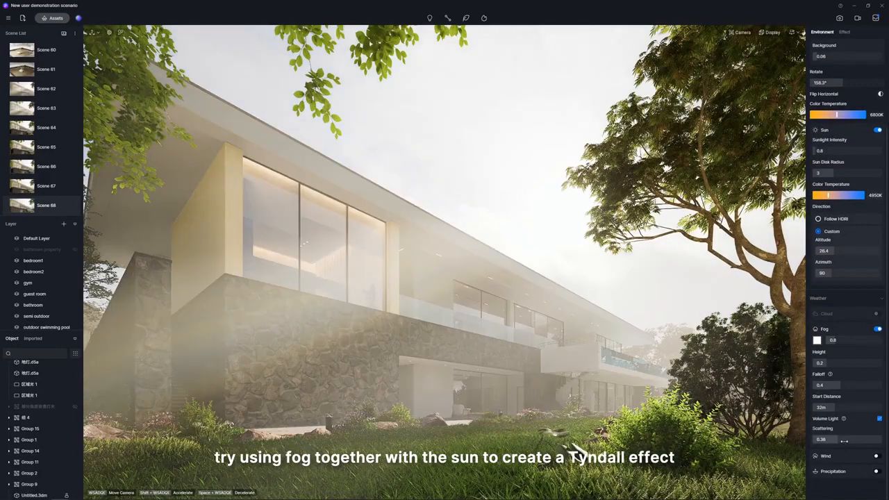
pyautogui.moveTo(854, 442); pyautogui.dragTo(862, 444)
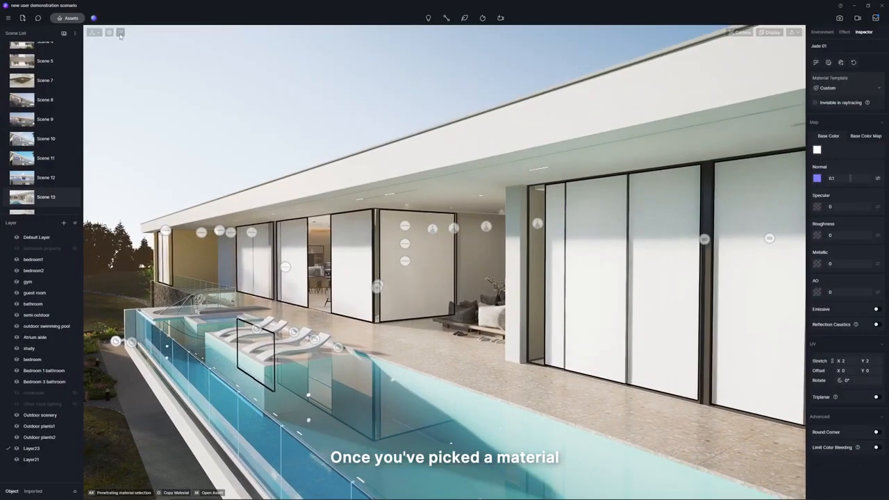
# Pick the material of the villa's white window panels and change its template to Transparent.
pyautogui.press('i')
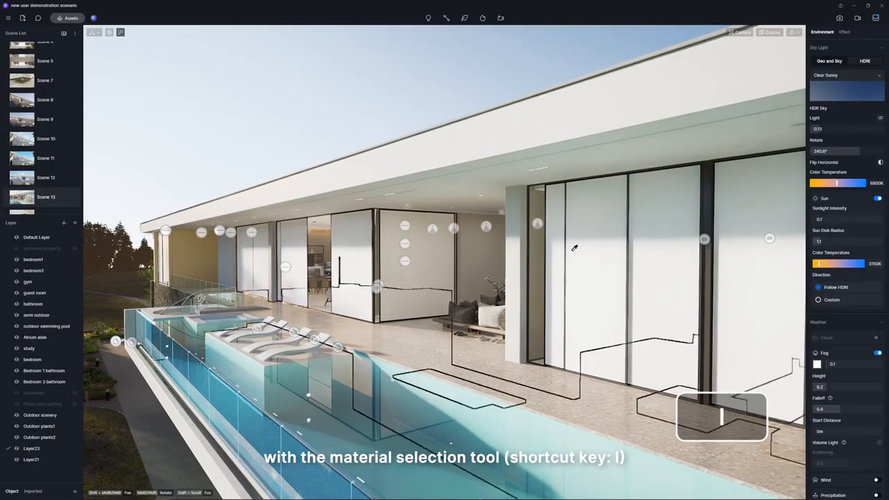
pyautogui.click(605, 258)
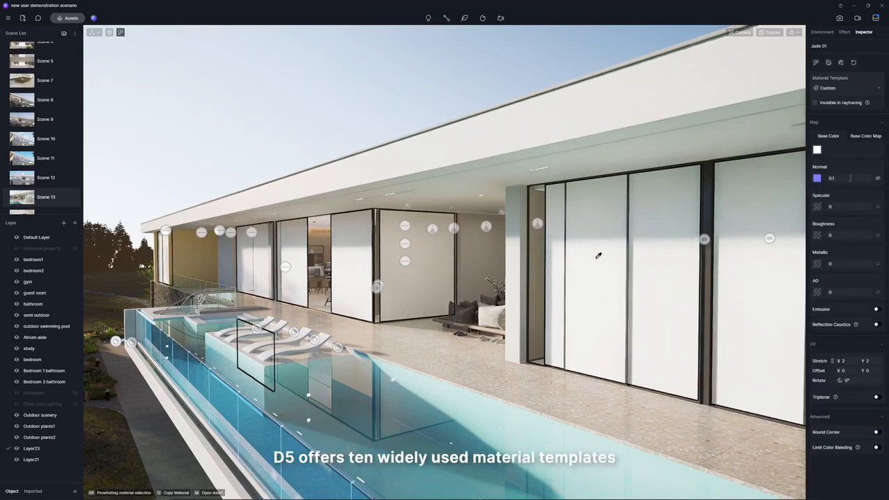
pyautogui.click(879, 88)
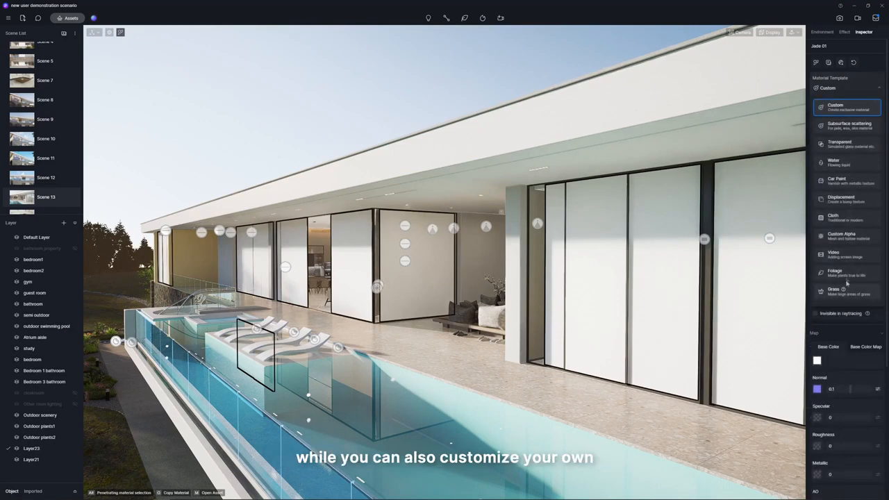
pyautogui.click(841, 144)
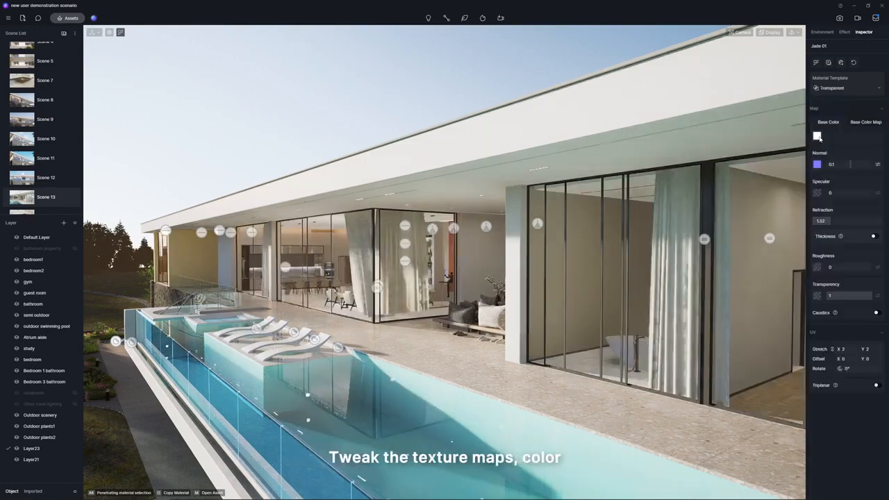
# Set the window glass's specular to 0.31, enable thickness at 5 and adjust its transparency.
pyautogui.moveTo(820, 199); pyautogui.dragTo(841, 194)
pyautogui.click(850, 141)
pyautogui.click(876, 237)
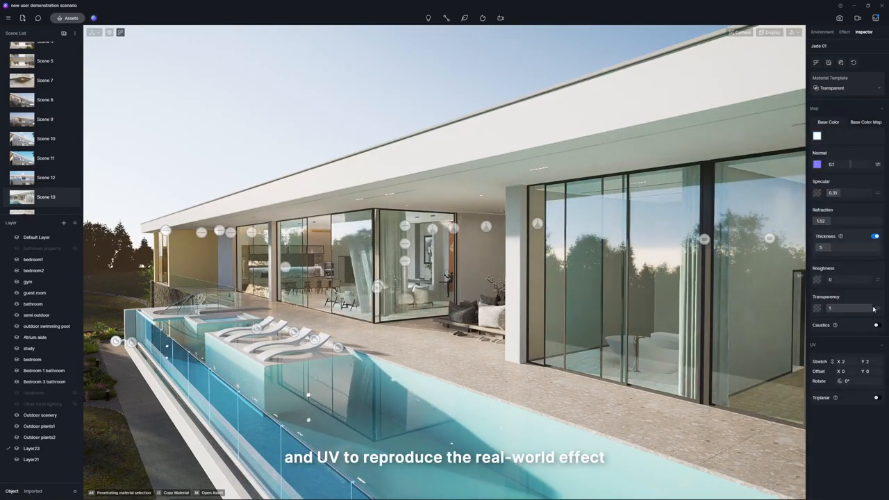
pyautogui.moveTo(872, 309); pyautogui.dragTo(864, 310)
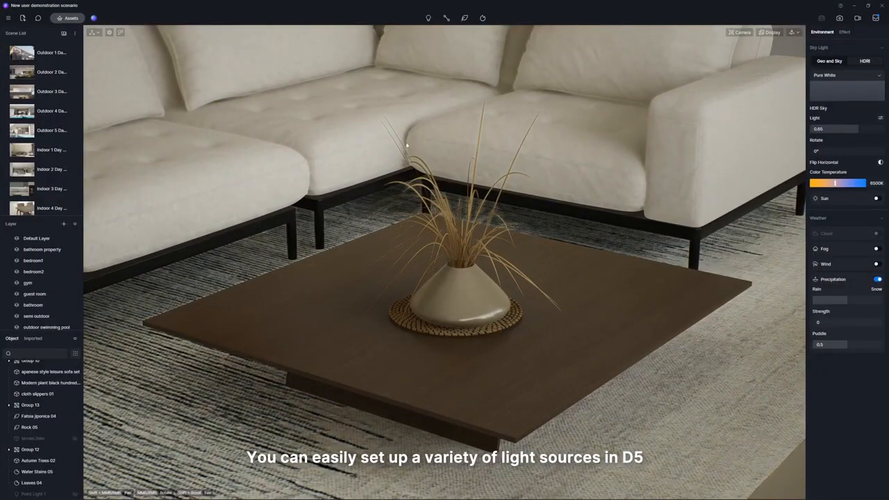
# Place a point light beside the coffee table, move it over to the sofa seat and adjust its intensity.
pyautogui.click(429, 19)
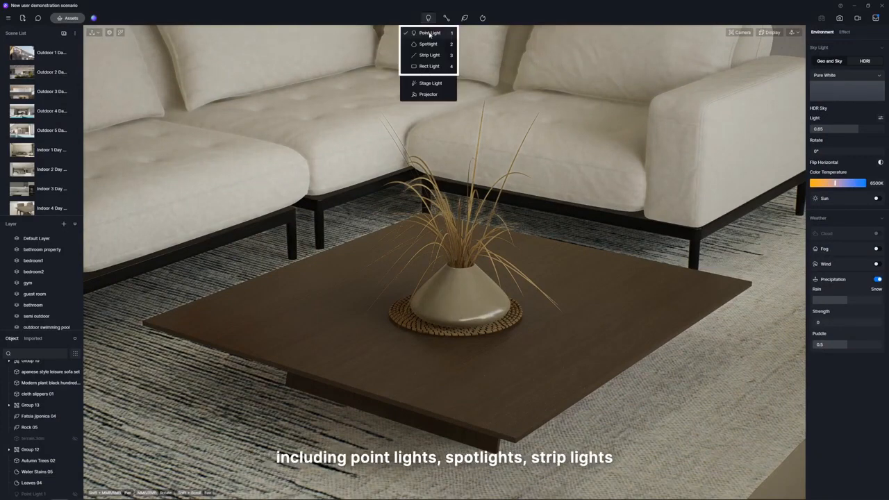
pyautogui.click(429, 33)
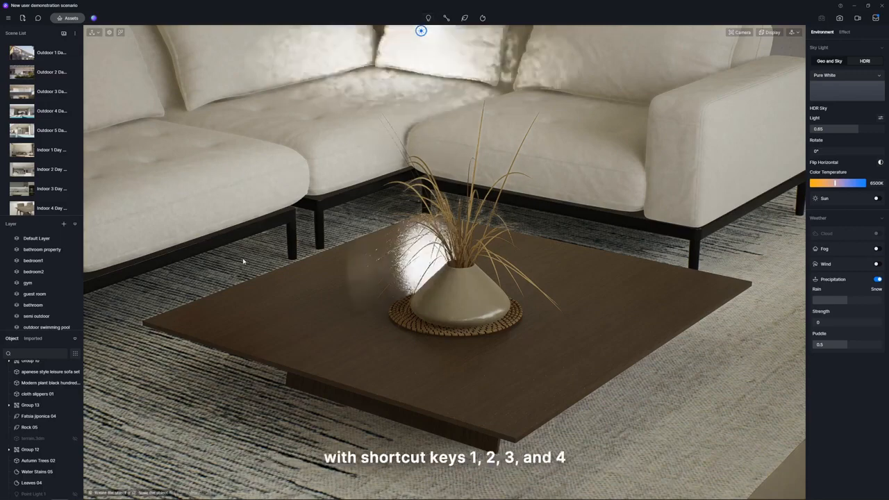
pyautogui.click(194, 275)
pyautogui.moveTo(195, 230); pyautogui.dragTo(213, 107)
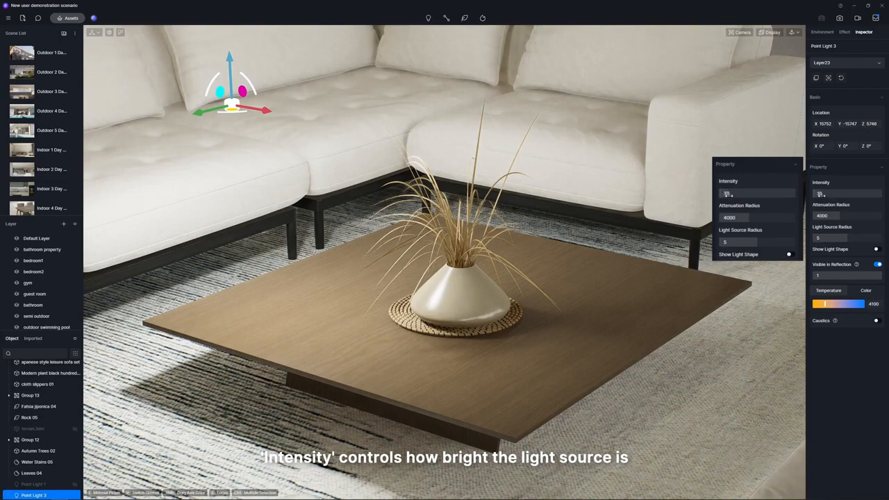
pyautogui.moveTo(821, 195); pyautogui.dragTo(806, 245)
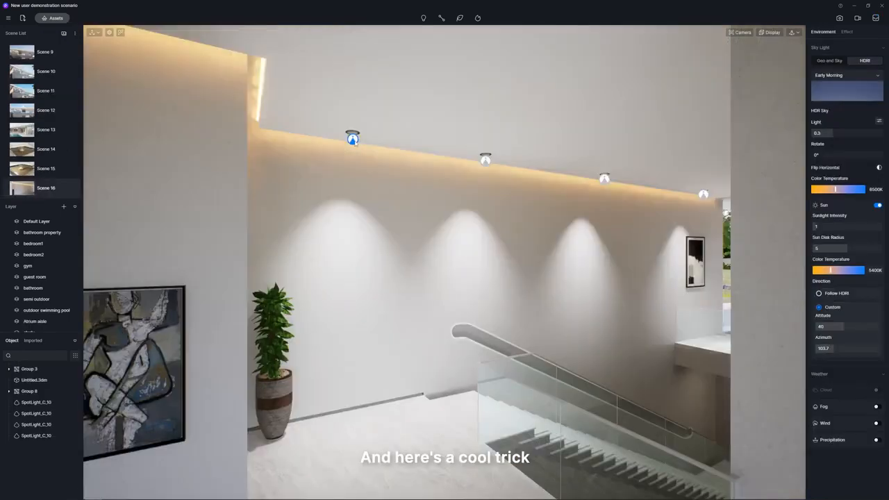
# Group the four ceiling spotlights along the staircase wall and adjust the light settings they share.
pyautogui.click(353, 139)
pyautogui.keyDown('ctrl'); pyautogui.click(486, 162); pyautogui.keyUp('ctrl')
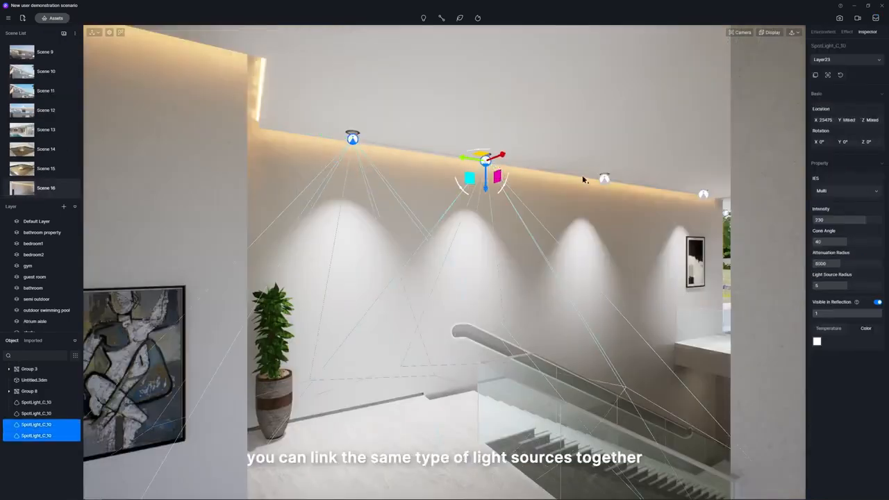
pyautogui.keyDown('ctrl'); pyautogui.click(604, 179); pyautogui.keyUp('ctrl')
pyautogui.keyDown('ctrl'); pyautogui.click(704, 196); pyautogui.keyUp('ctrl')
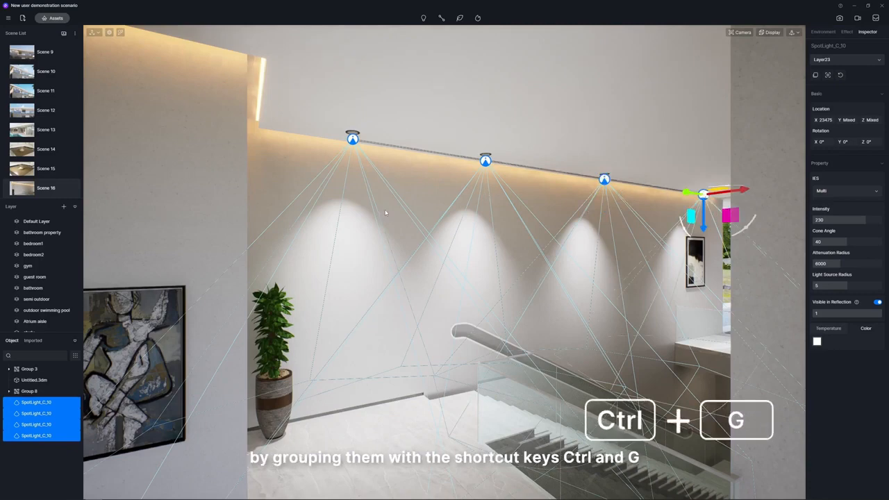
pyautogui.hotkey('ctrl', 'g')
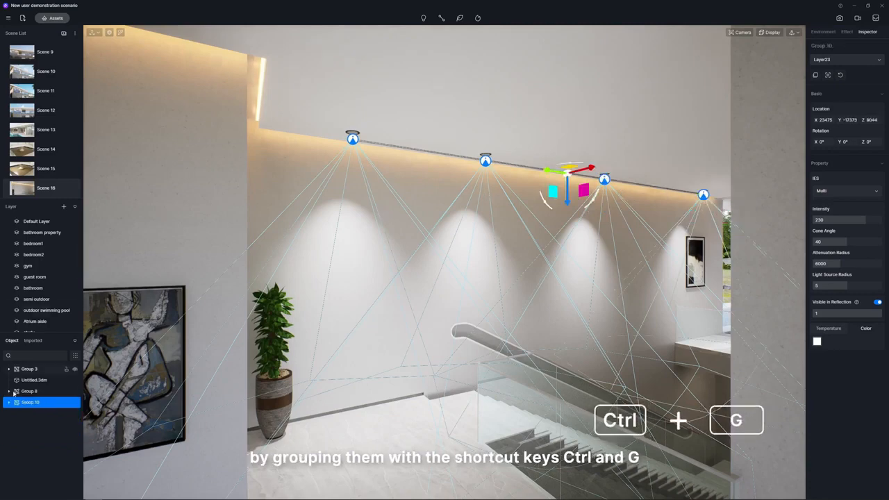
pyautogui.click(9, 403)
pyautogui.moveTo(844, 220); pyautogui.dragTo(856, 285)
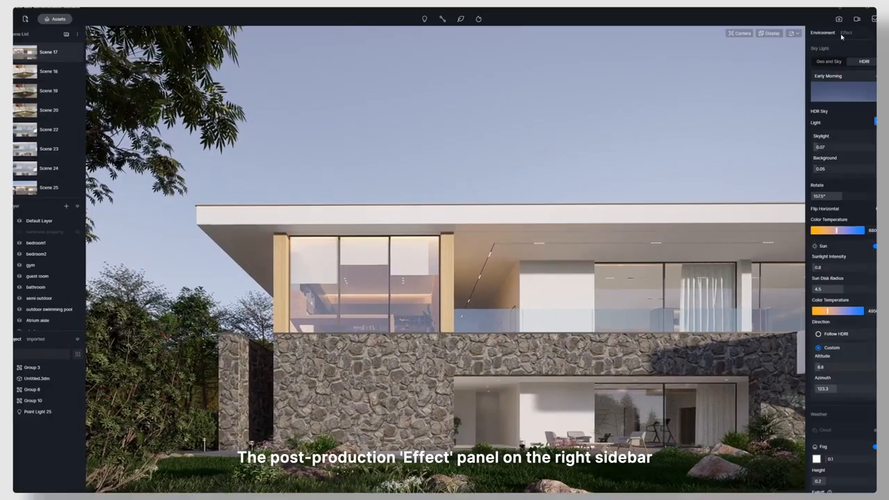
# Apply the Modern Dystopian Action LUT to Scene 17 with intensity 0.23.
pyautogui.click(845, 33)
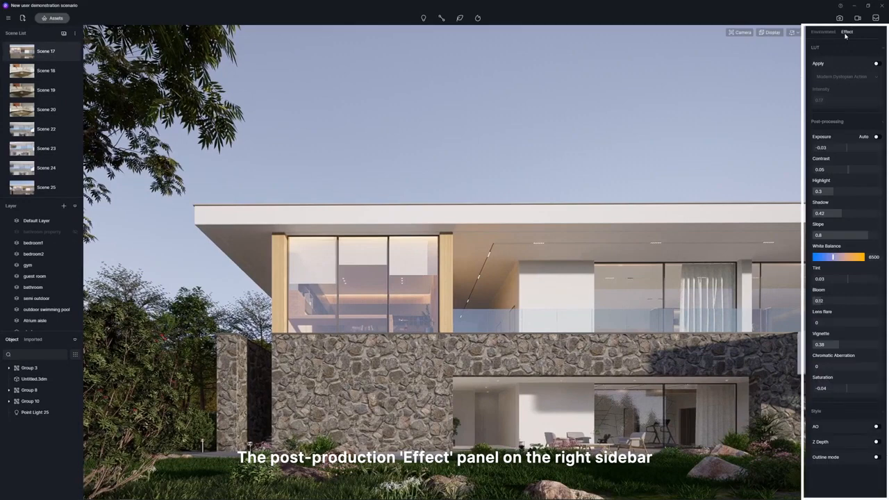
pyautogui.click(878, 64)
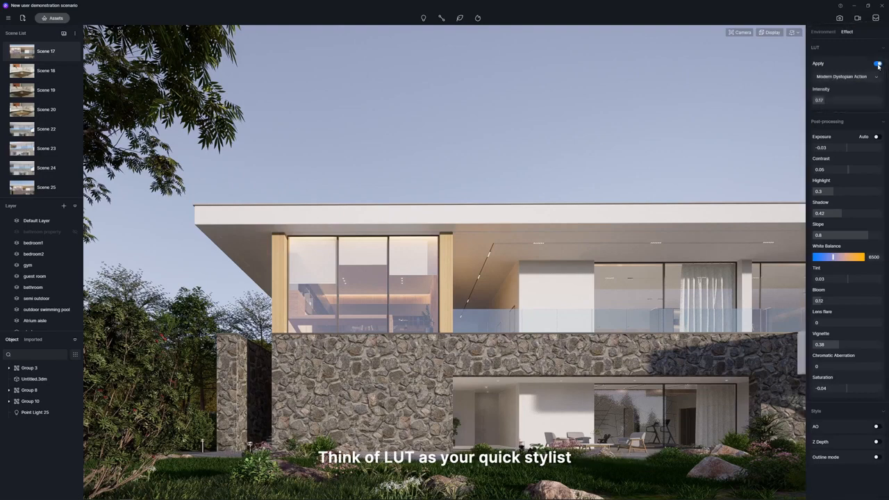
pyautogui.click(879, 77)
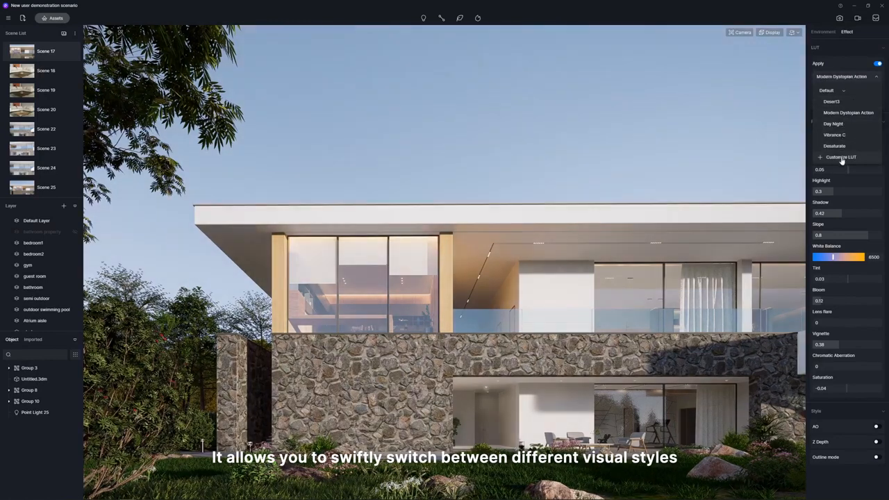
pyautogui.click(842, 113)
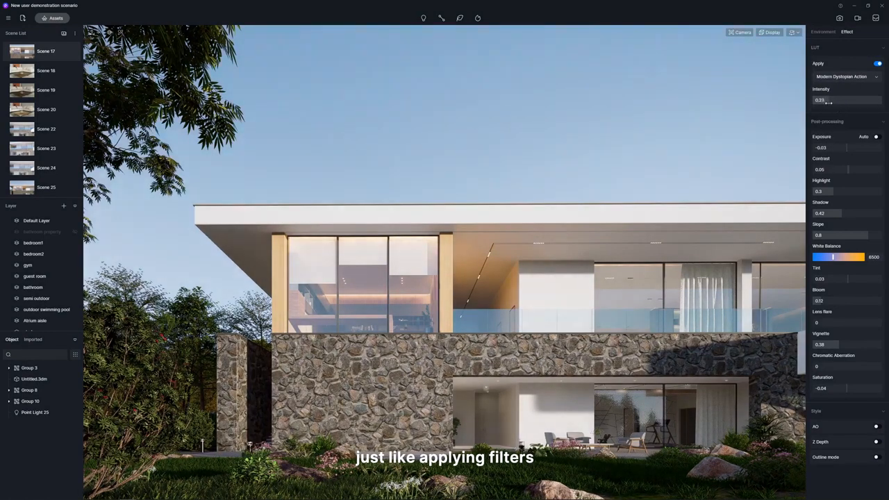
# Set post-processing contrast to -0.02, highlight 0.41, shadow 0.46, slope 0.73, white balance 7150, bloom 0.28 and vignette 0.41.
pyautogui.moveTo(850, 170); pyautogui.dragTo(848, 192)
pyautogui.moveTo(843, 213); pyautogui.dragTo(847, 235)
pyautogui.moveTo(822, 301); pyautogui.dragTo(833, 302)
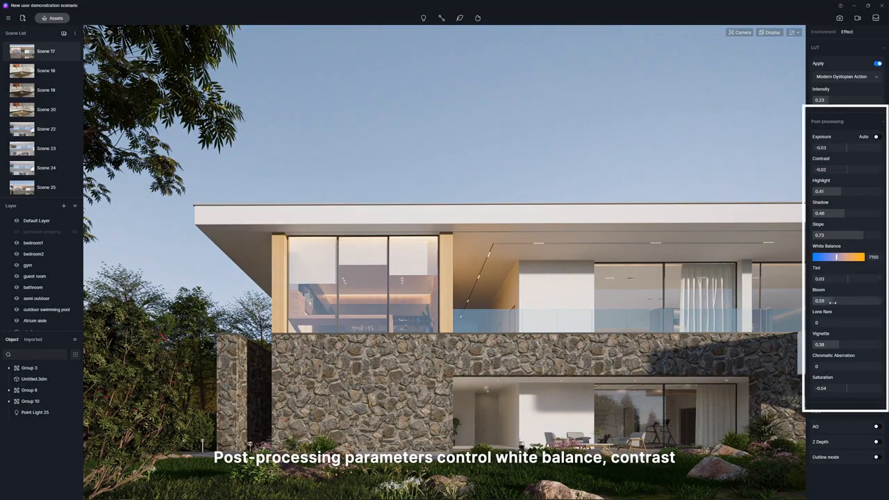
pyautogui.moveTo(837, 346); pyautogui.dragTo(839, 345)
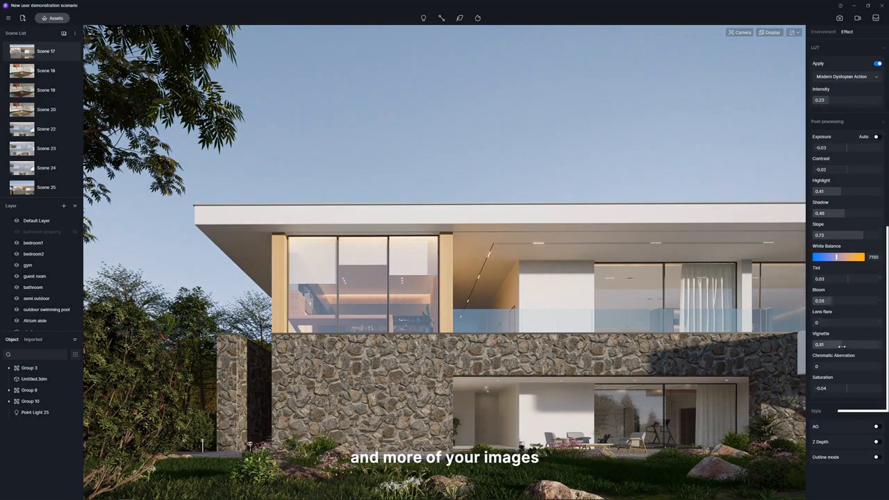
# Try the AO style effect on and off, and enable outline mode for the villa view.
pyautogui.click(877, 428)
pyautogui.click(878, 427)
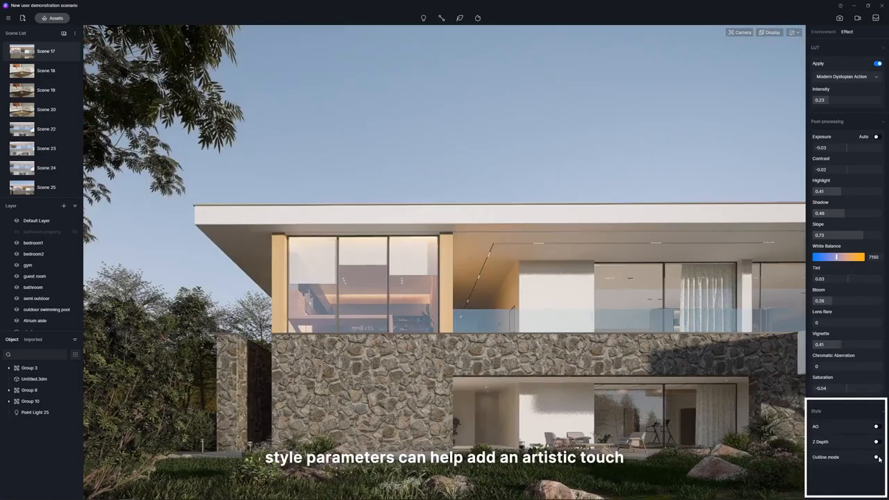
pyautogui.click(877, 457)
pyautogui.scroll(-1, 862, 445)
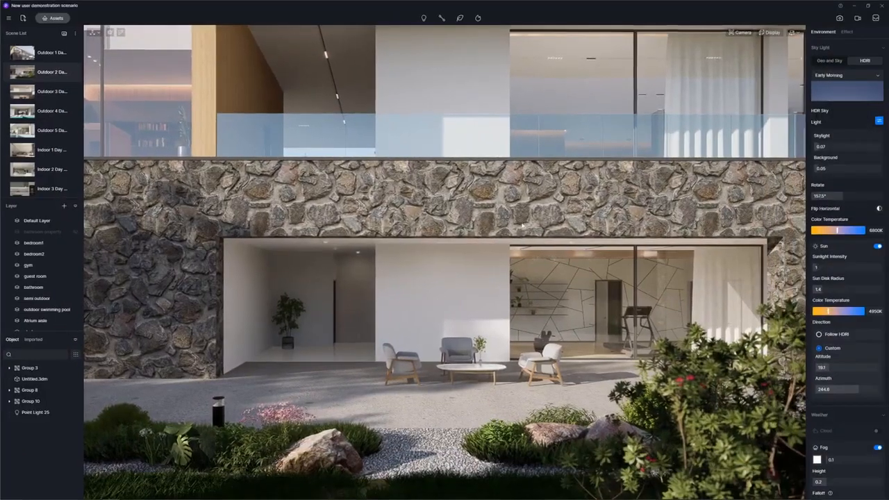
# Set up an image render with a 77.1° horizontal FOV, 16:9 aspect ratio and 2K size, and check its channel maps.
pyautogui.click(841, 20)
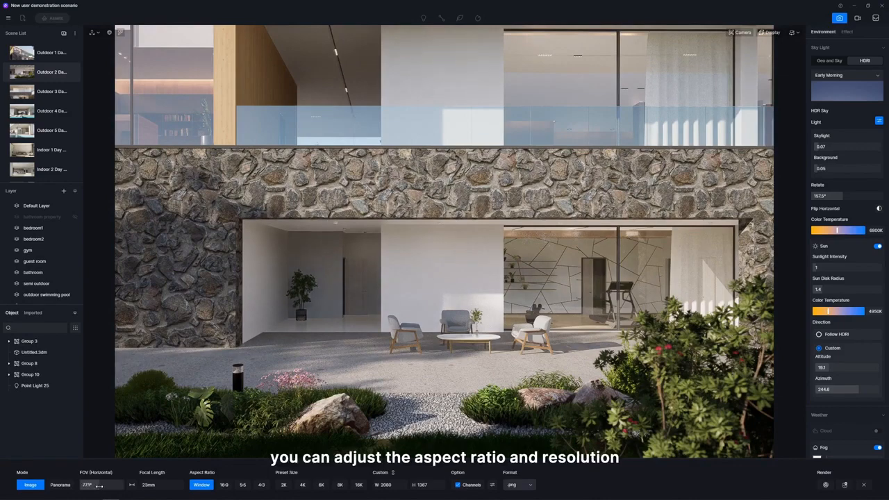
pyautogui.moveTo(99, 486); pyautogui.dragTo(101, 486)
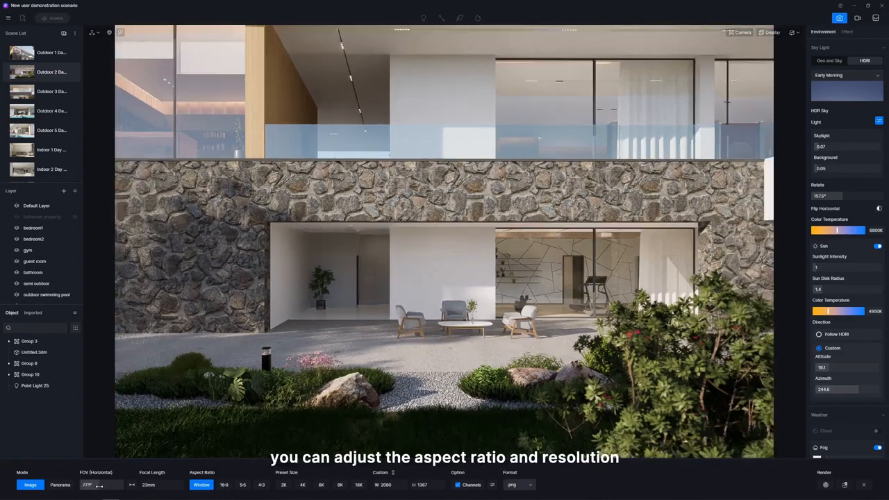
pyautogui.click(223, 485)
pyautogui.click(285, 486)
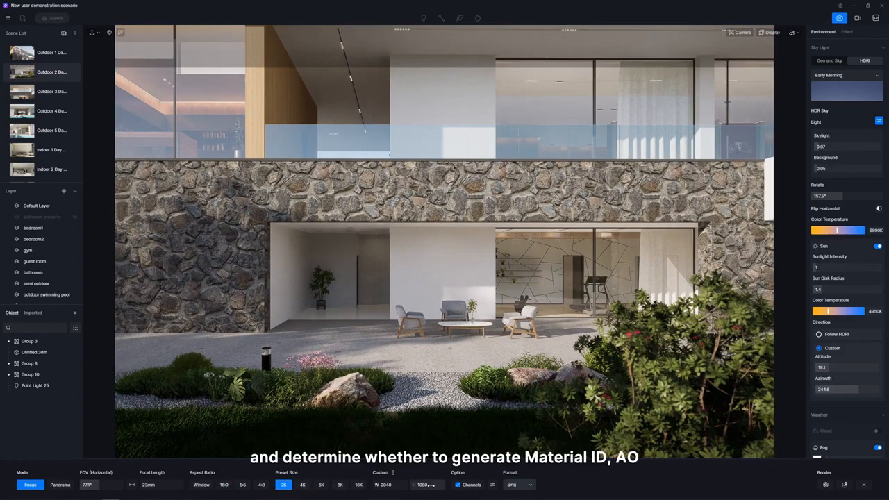
pyautogui.click(491, 486)
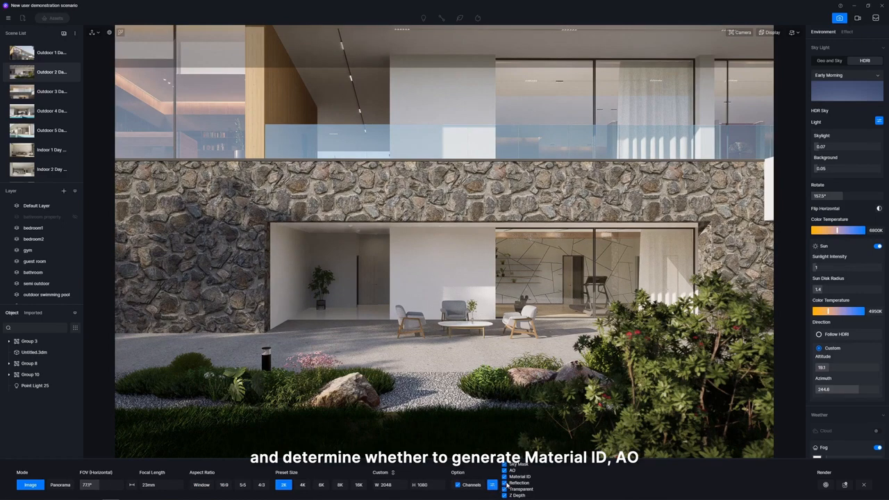
pyautogui.click(552, 484)
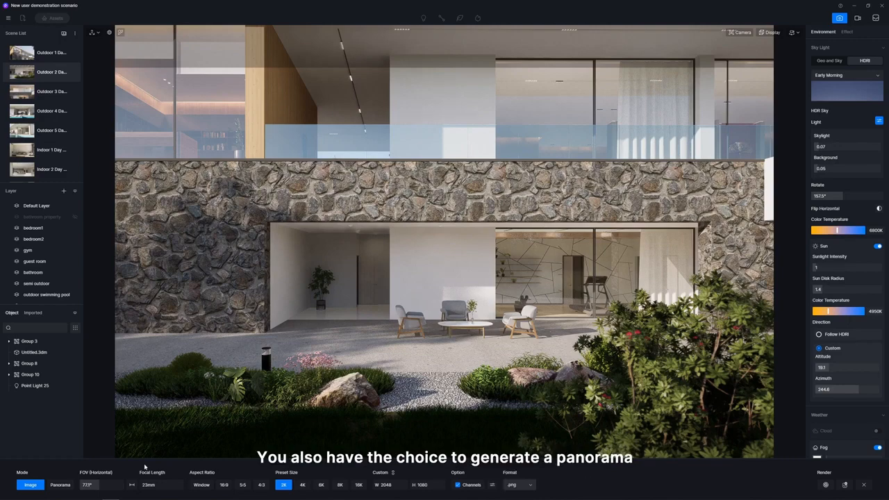
# Preview the Panorama mode, return to Image mode and render the PNG to the Pictures folder.
pyautogui.click(61, 485)
pyautogui.click(27, 486)
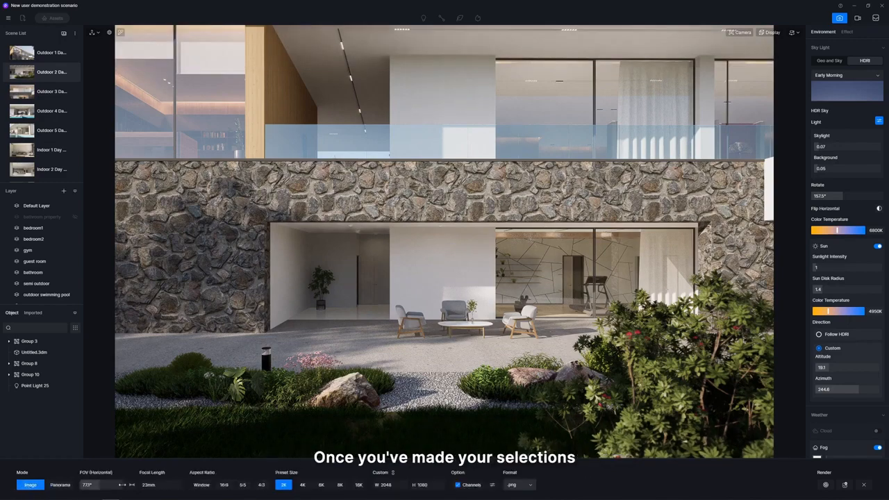
pyautogui.click(826, 486)
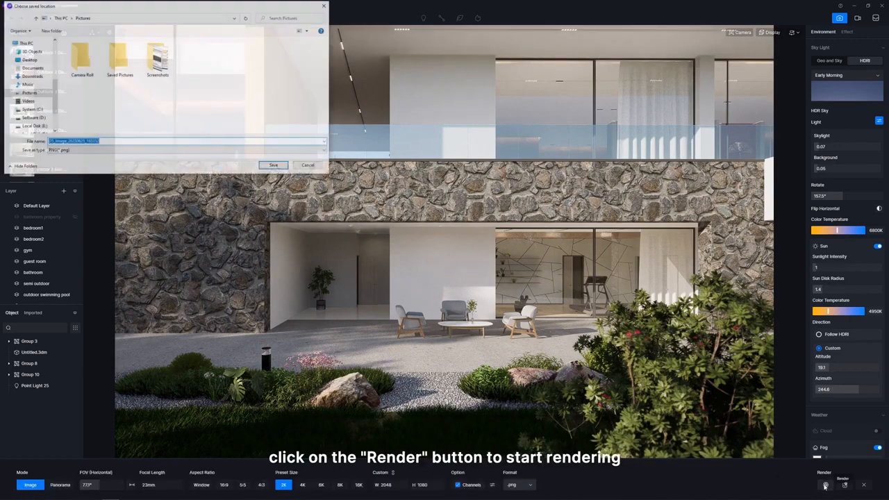
pyautogui.press('Return')
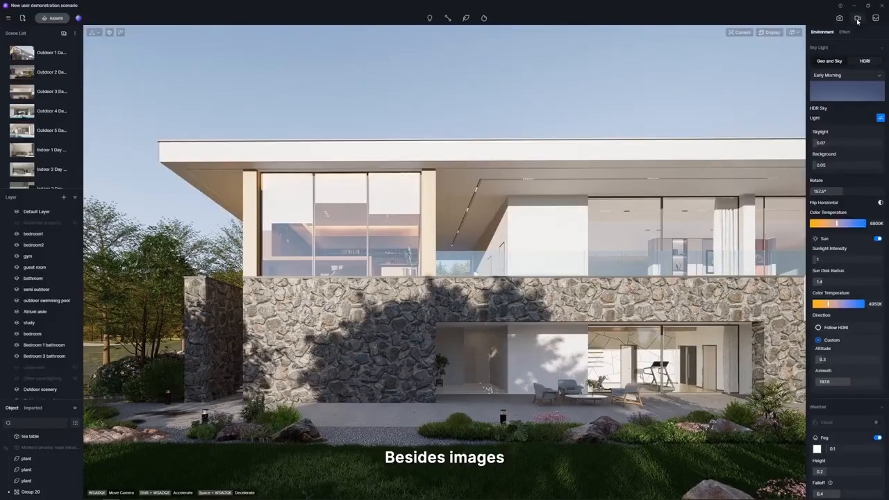
# Switch to video mode and create a new clip from the current villa view.
pyautogui.click(858, 19)
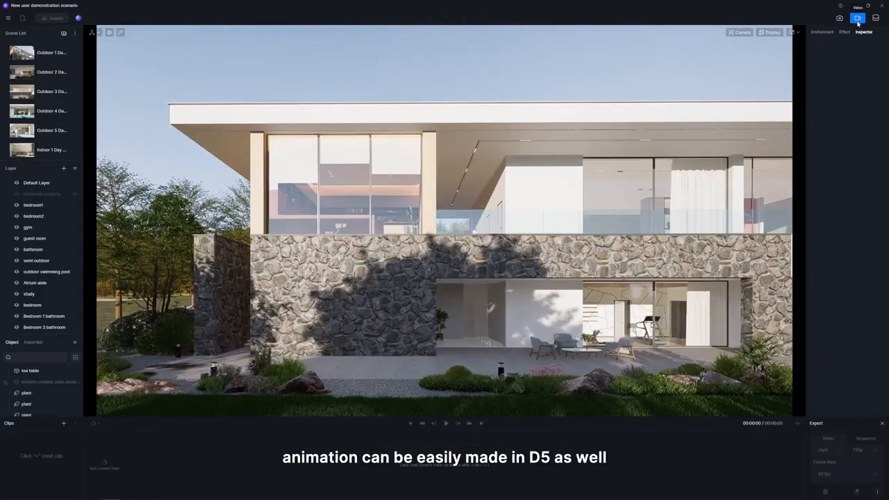
pyautogui.click(64, 423)
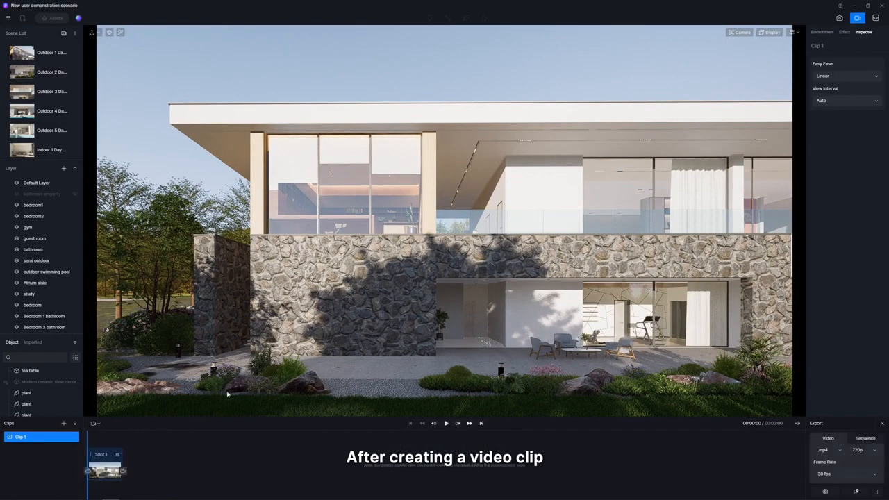
# Shift the camera sideways, set sun altitude 21 and azimuth 215.2, add this view as the clip's second frame and set the duration to 4 s.
pyautogui.press('d')
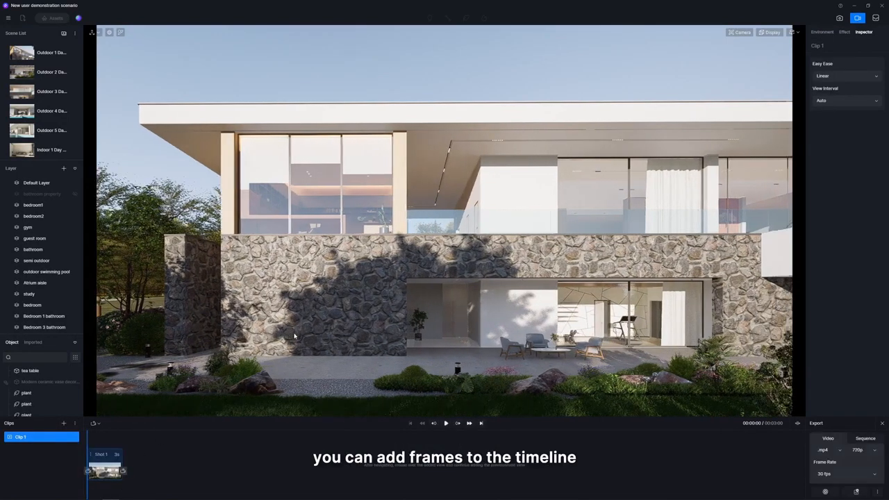
pyautogui.click(823, 33)
pyautogui.moveTo(828, 362); pyautogui.dragTo(854, 382)
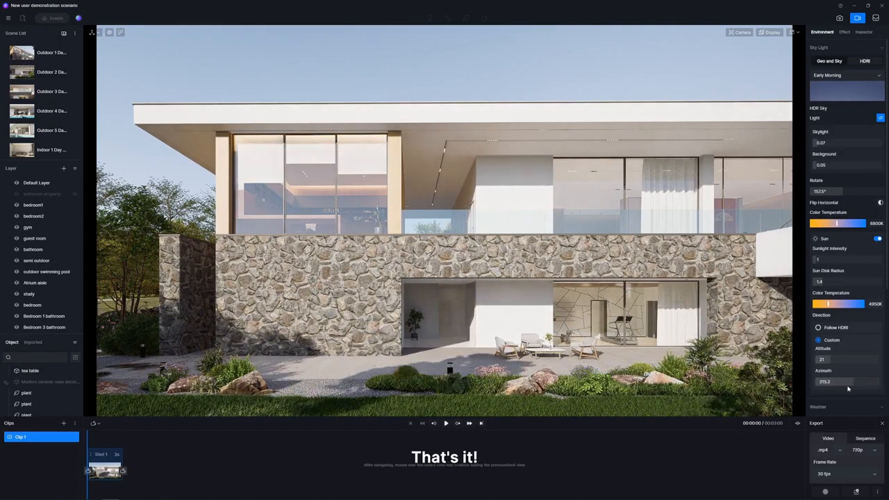
pyautogui.click(123, 471)
pyautogui.click(123, 455)
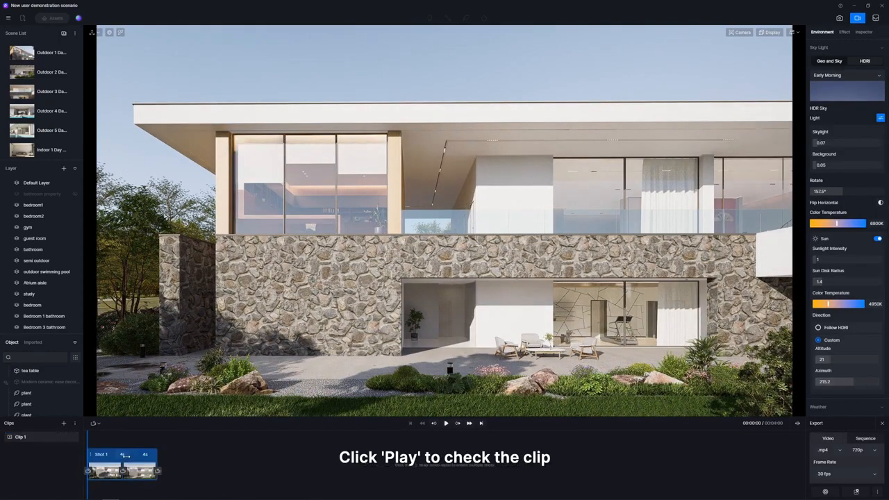
# Play back the clip and render it as a 720p MP4 video at 30 fps.
pyautogui.click(446, 423)
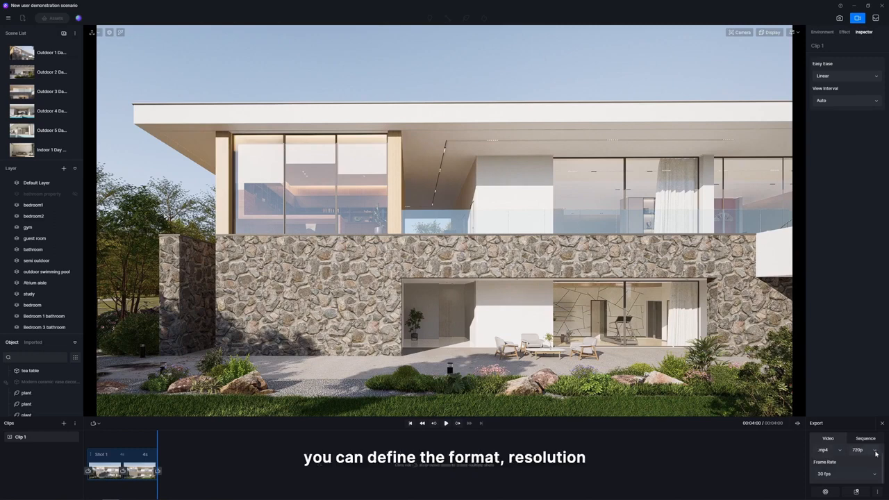
pyautogui.click(837, 473)
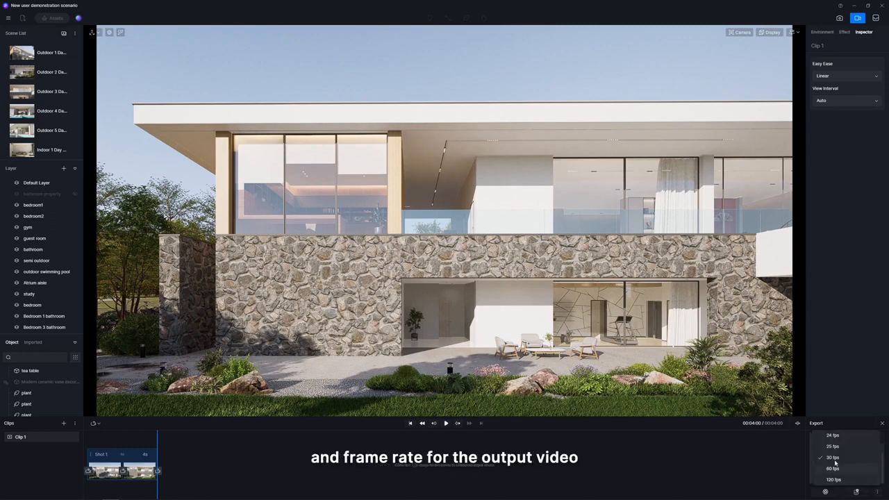
pyautogui.click(835, 458)
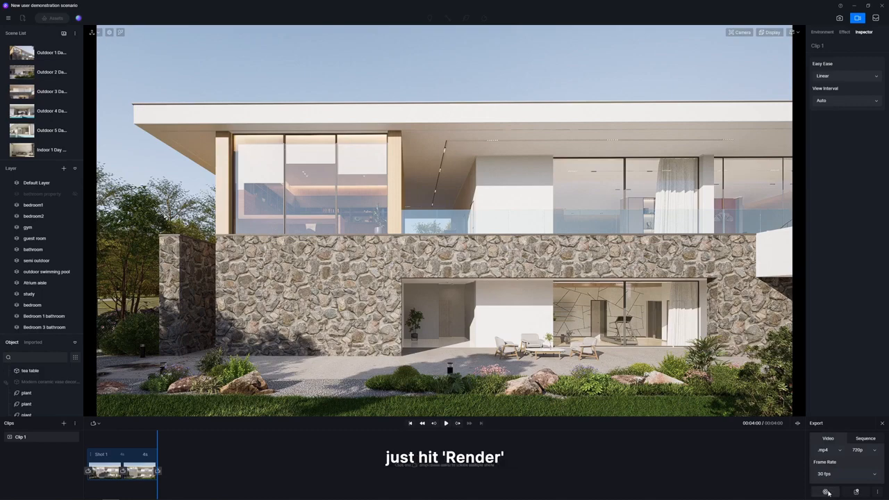
pyautogui.click(827, 492)
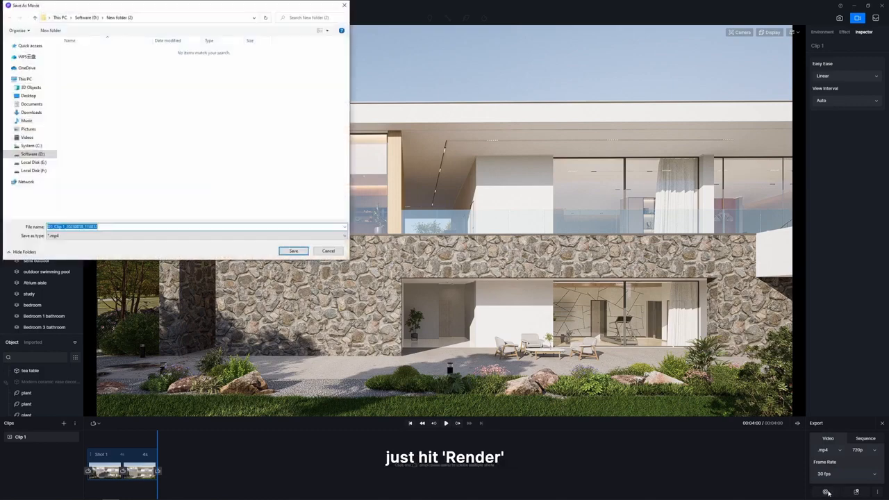
pyautogui.click(291, 252)
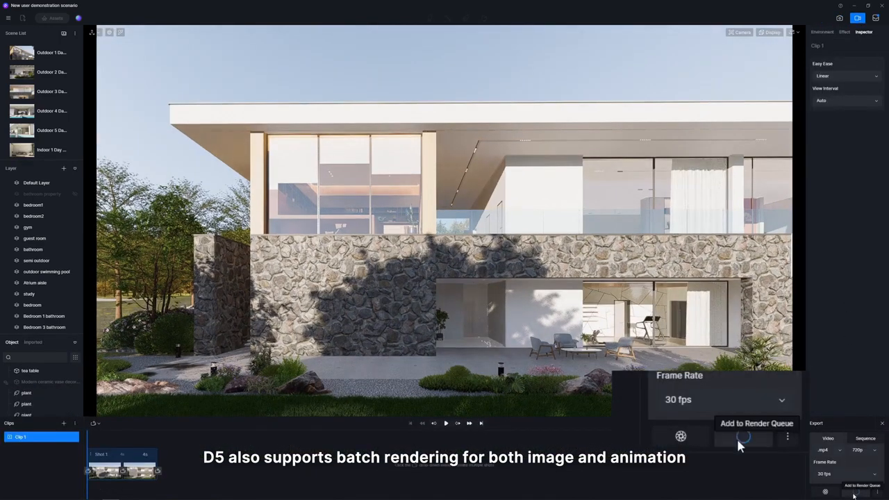
# Add Clip 1 to the render queue and batch render all pending image and video items.
pyautogui.click(854, 494)
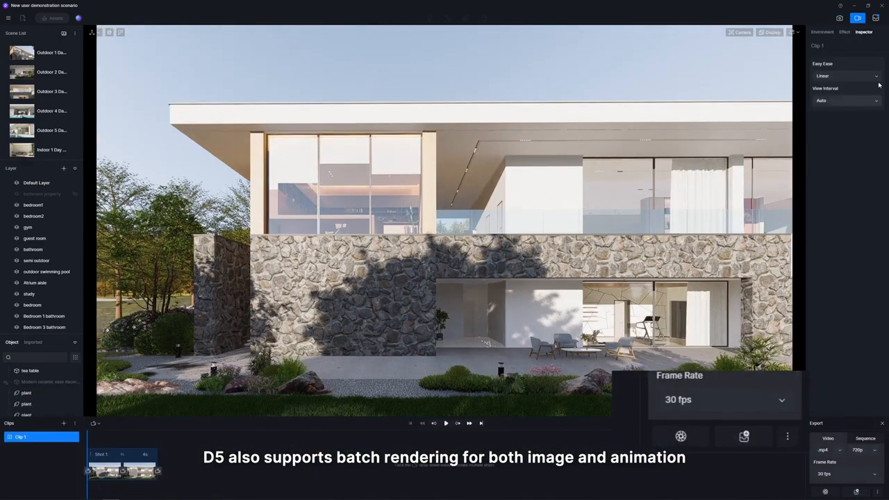
pyautogui.click(879, 23)
pyautogui.click(295, 144)
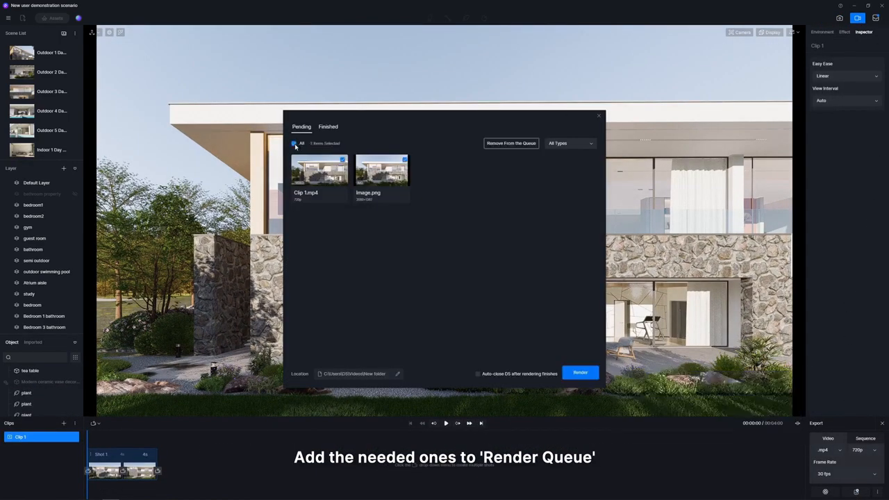
pyautogui.click(580, 373)
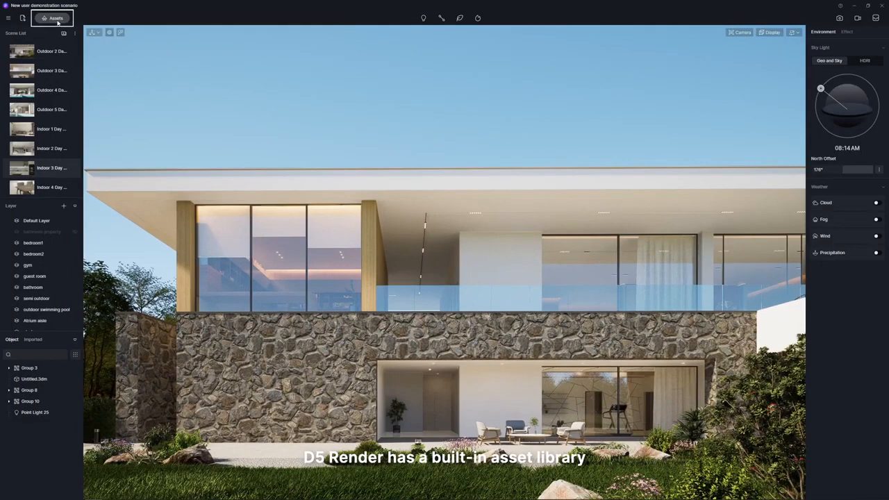
# Browse the online asset library's model, material and particle collections.
pyautogui.click(57, 21)
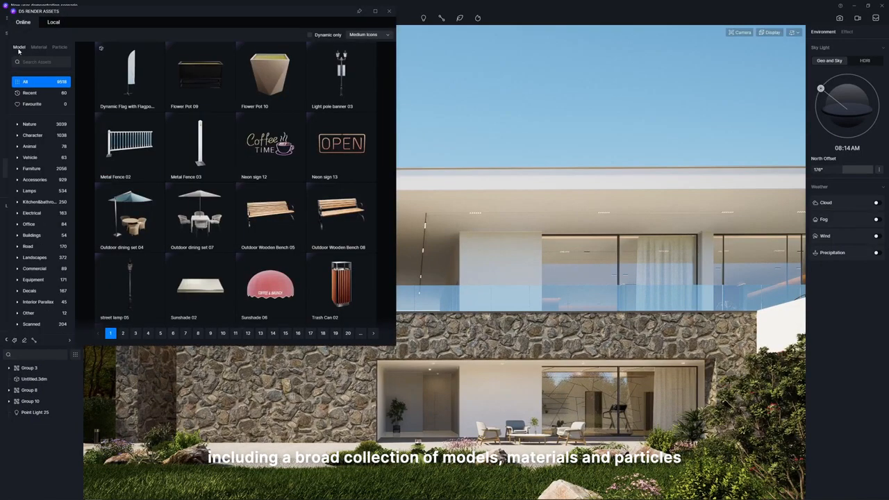
pyautogui.click(38, 46)
pyautogui.click(59, 48)
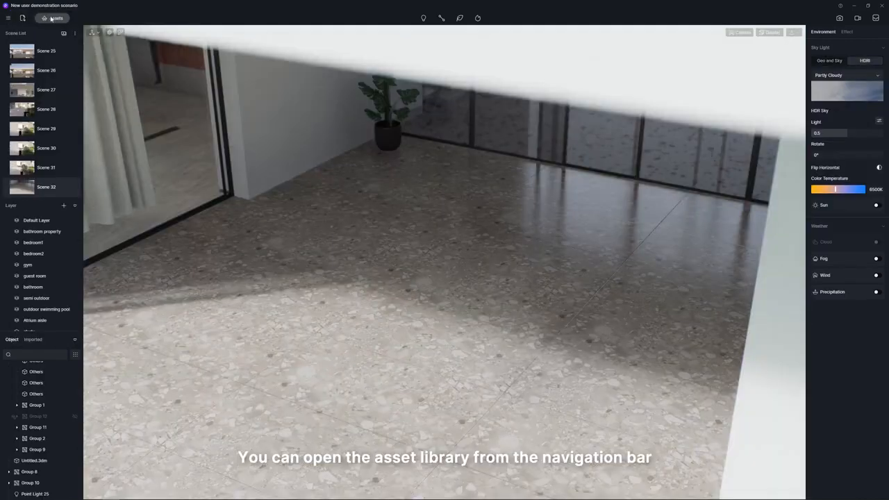
# Place the Japanese style leisure sofa set from the asset library in the middle of the terrazzo floor.
pyautogui.click(51, 19)
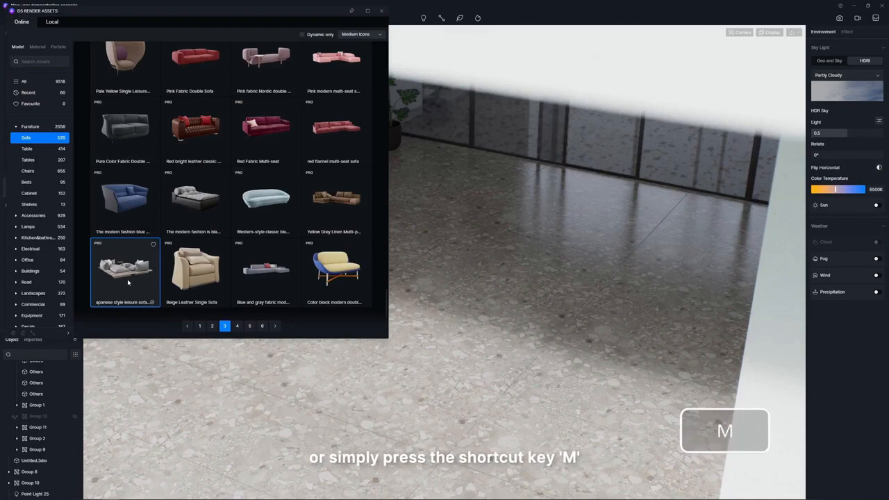
pyautogui.moveTo(127, 282); pyautogui.dragTo(479, 316)
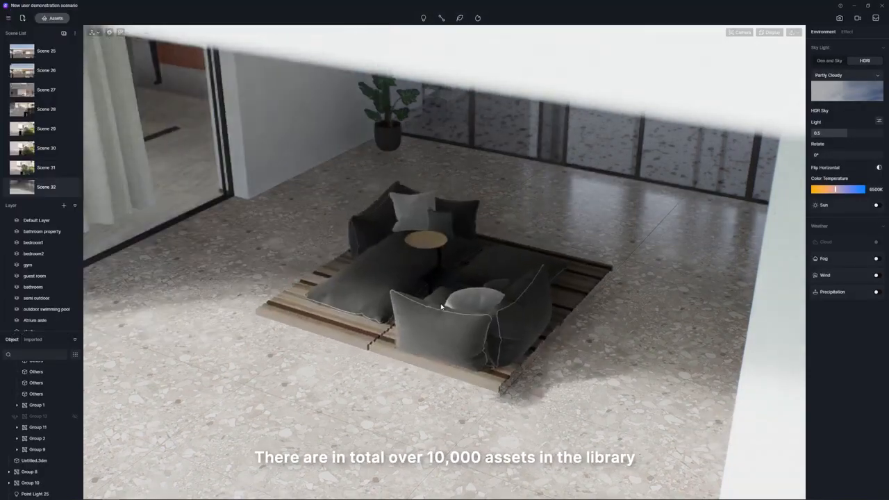
pyautogui.click(479, 316)
# Lighten the base color of the sofa's cloth material to a light grey.
pyautogui.click(817, 135)
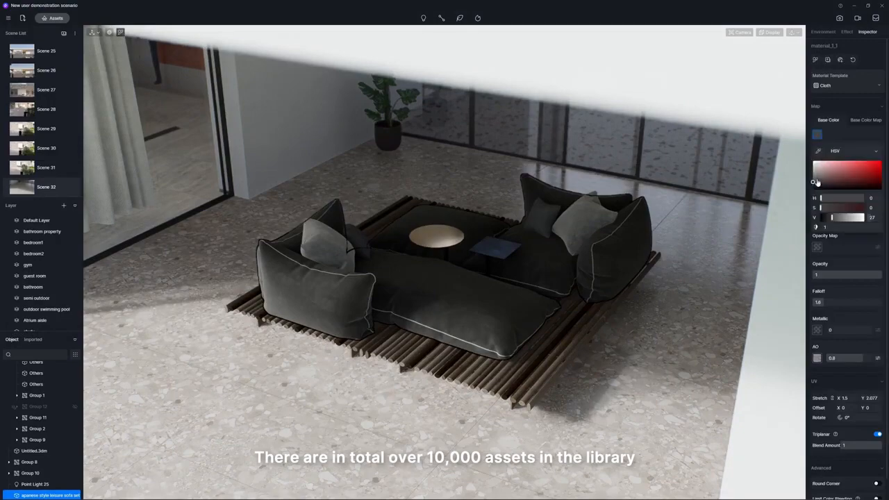
pyautogui.moveTo(815, 184); pyautogui.dragTo(811, 174)
pyautogui.click(849, 140)
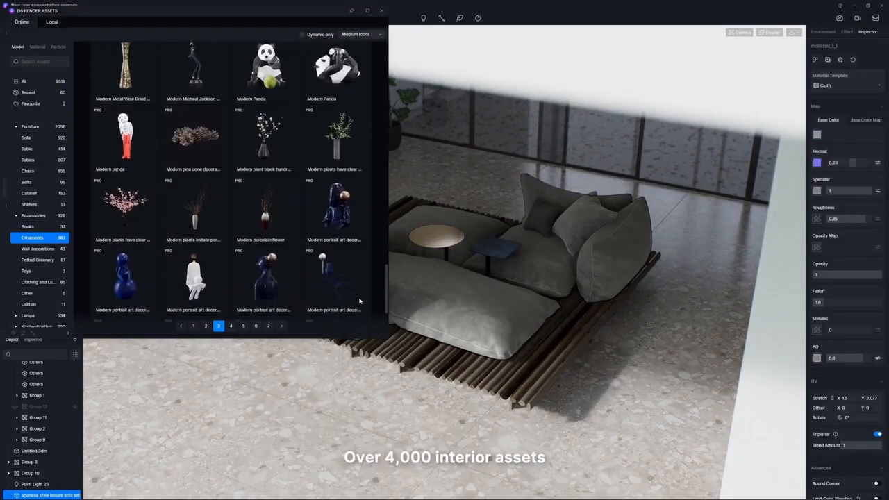
# Place the flowering plant in a black vase on the sofa set's round table and cloth slippers 01 on the floor in front.
pyautogui.scroll(-1, 360, 302)
pyautogui.click(280, 142)
pyautogui.click(381, 11)
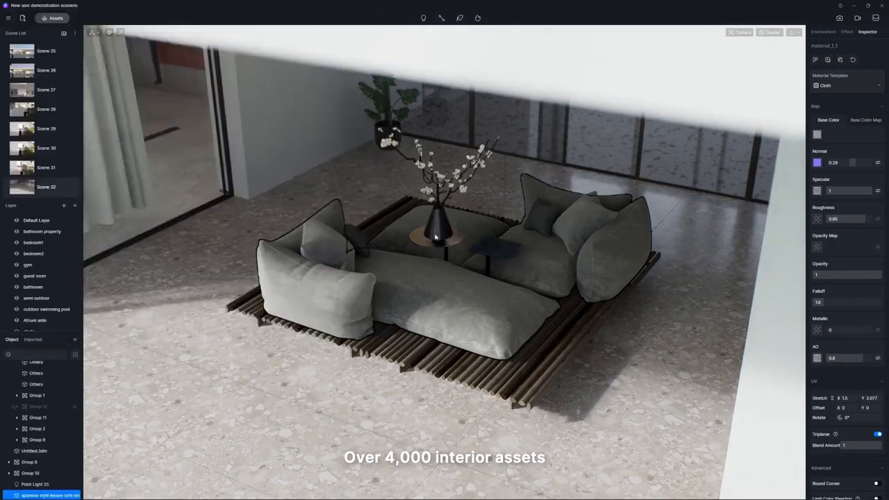
pyautogui.click(435, 237)
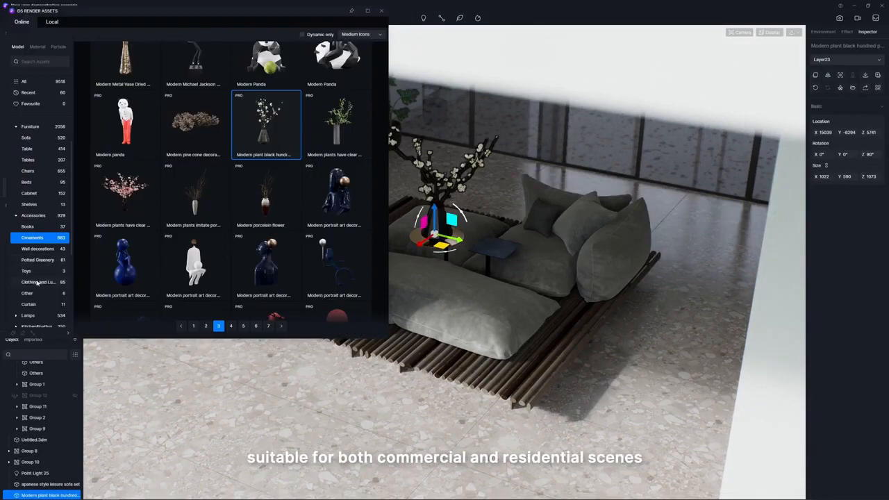
pyautogui.click(33, 284)
pyautogui.click(320, 393)
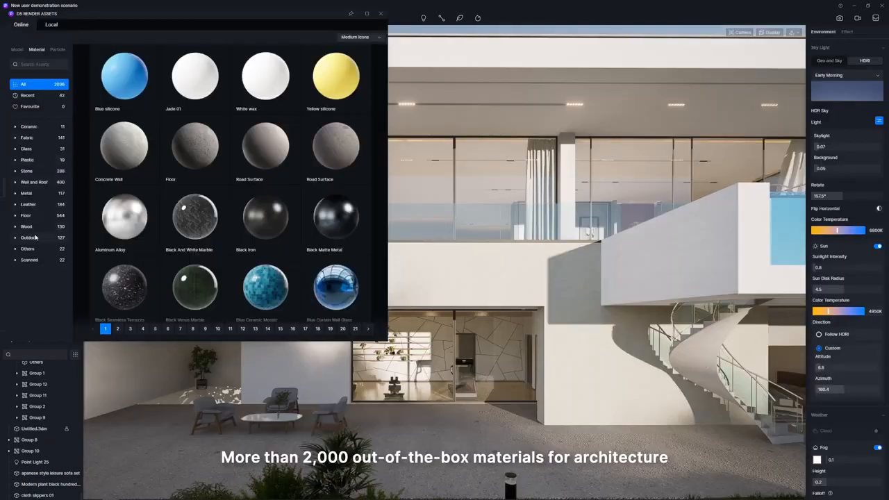
# Apply the Irregular stone wall material to the villa's facade walls, set its UV stretch to 0.41 and enable Round Corner.
pyautogui.click(34, 237)
pyautogui.scroll(-3, 236, 187)
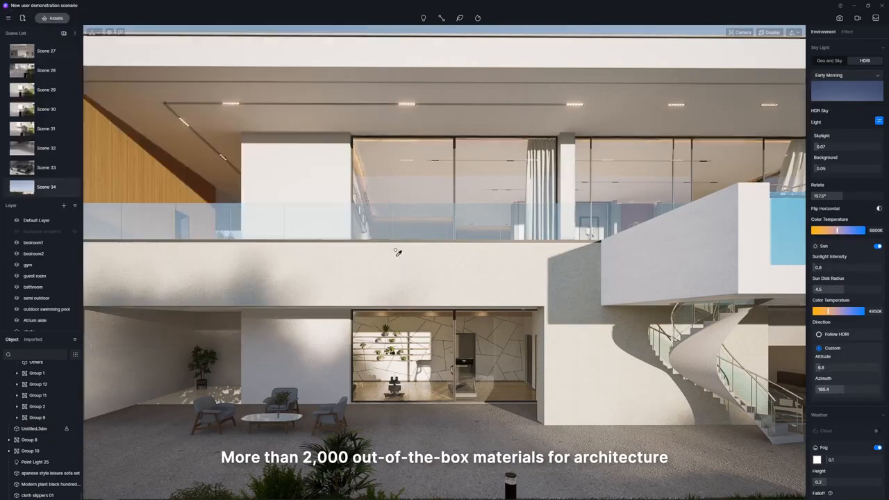
pyautogui.moveTo(397, 252); pyautogui.dragTo(405, 286)
pyautogui.moveTo(839, 343); pyautogui.dragTo(816, 343)
pyautogui.click(877, 401)
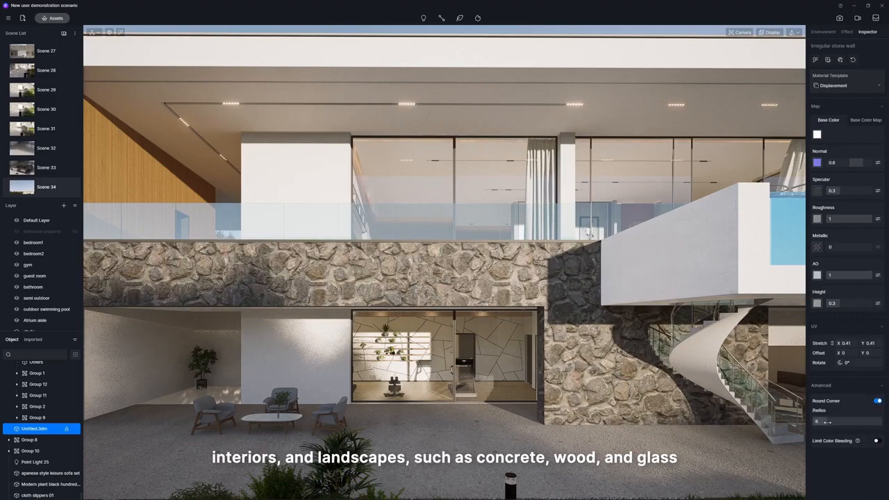
# Plant a row of Nephrolepis auriculata clumps along the gravel bed and add Ruellia brittoniana Leonard 01 and Agapanthus africanus 03 from the library.
pyautogui.moveTo(587, 292)
pyautogui.mouseDown()
pyautogui.moveTo(539, 310)
pyautogui.moveTo(347, 335)
pyautogui.moveTo(250, 334)
pyautogui.mouseUp()
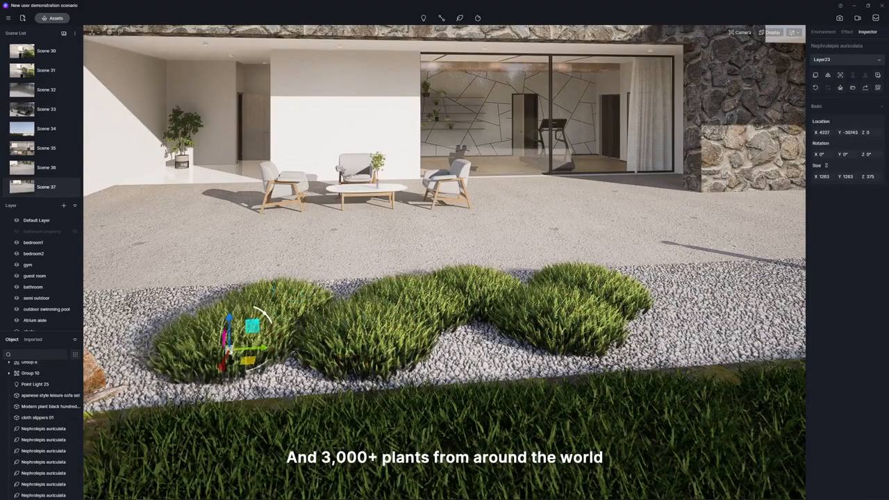
pyautogui.press('Escape')
pyautogui.click(52, 18)
pyautogui.click(198, 82)
pyautogui.click(385, 18)
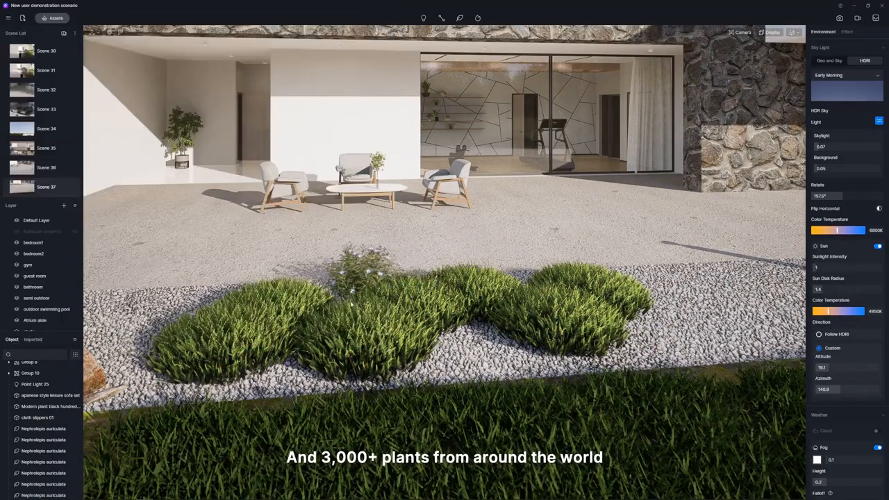
pyautogui.click(342, 303)
pyautogui.click(52, 18)
pyautogui.click(261, 81)
pyautogui.click(384, 18)
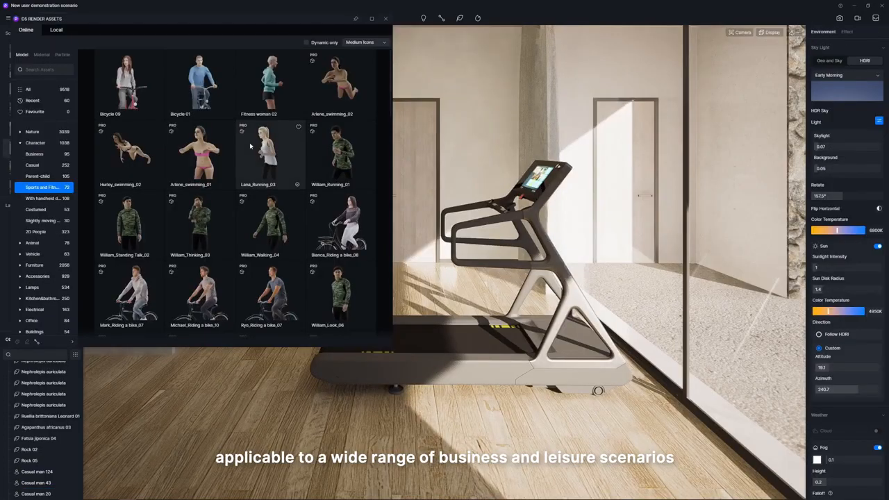
# Choose the Lana_Running_03 sports character for the gym treadmill and close the asset library.
pyautogui.click(385, 19)
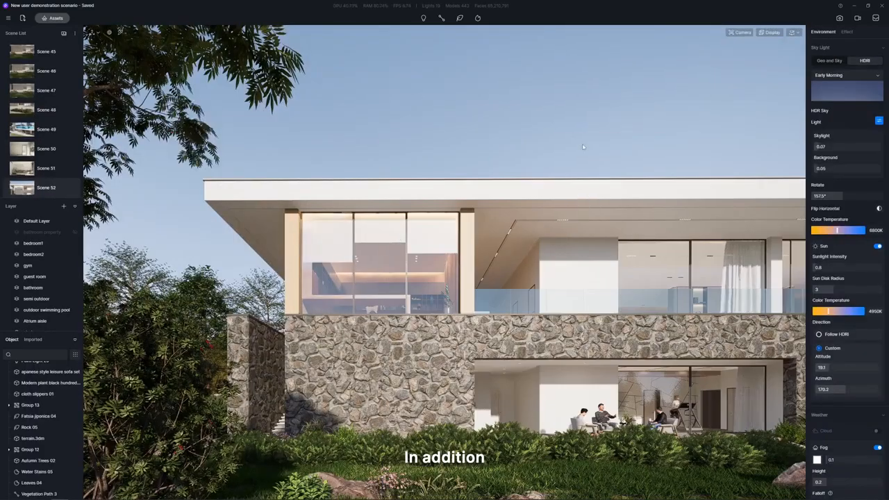
# Place the Birds 02 particle effect in the sky beside the villa's roof and adjust its particle settings.
pyautogui.click(193, 138)
pyautogui.moveTo(172, 113); pyautogui.dragTo(201, 138)
pyautogui.moveTo(240, 224); pyautogui.dragTo(242, 193)
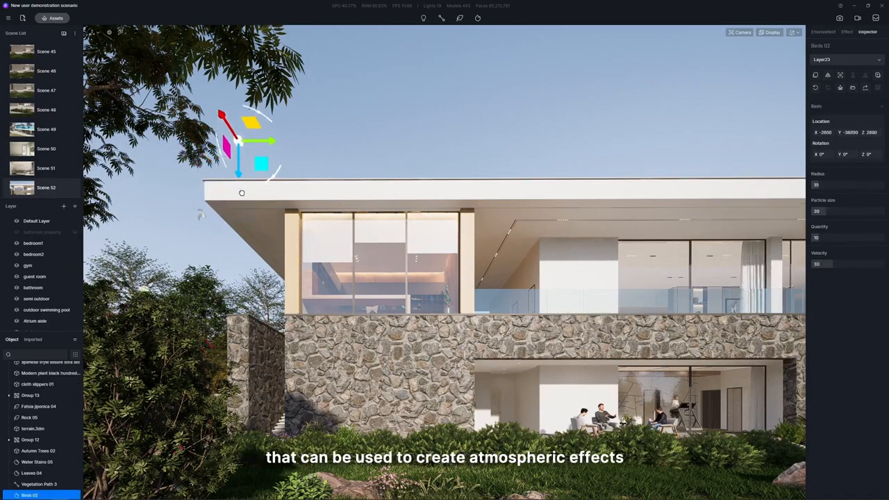
pyautogui.moveTo(820, 186); pyautogui.dragTo(820, 212)
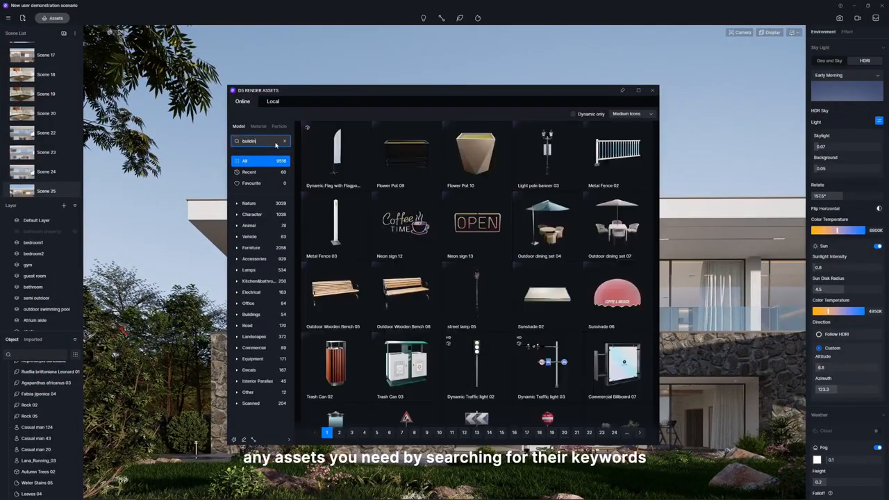
# Search the model library for "building" and bookmark two low-rise commercial buildings in the Favourite collection.
pyautogui.scroll(-3, 418, 217)
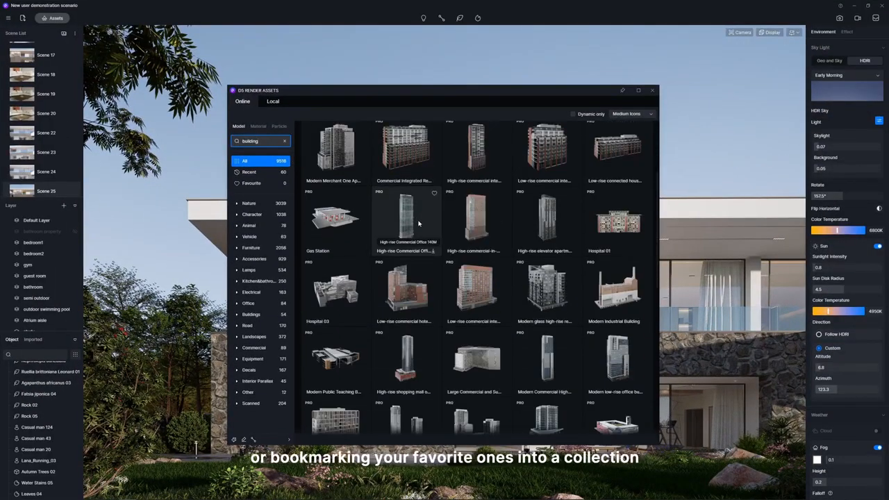
pyautogui.click(435, 267)
pyautogui.click(435, 267)
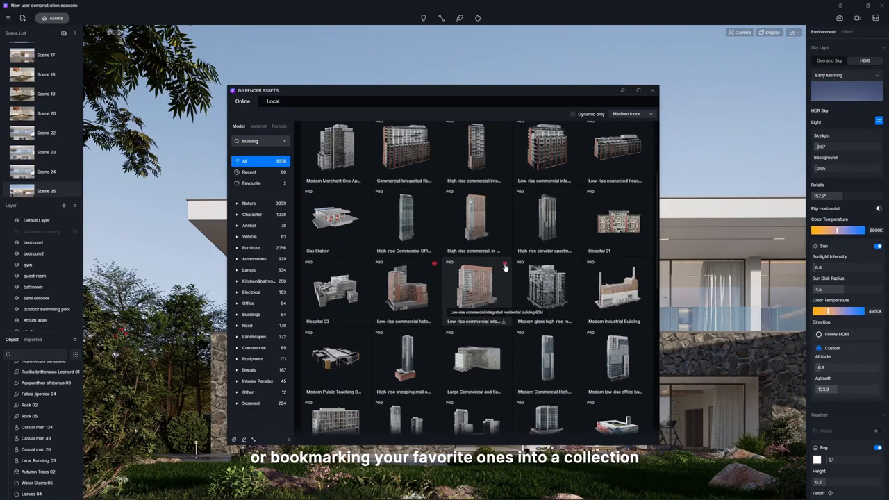
pyautogui.click(276, 184)
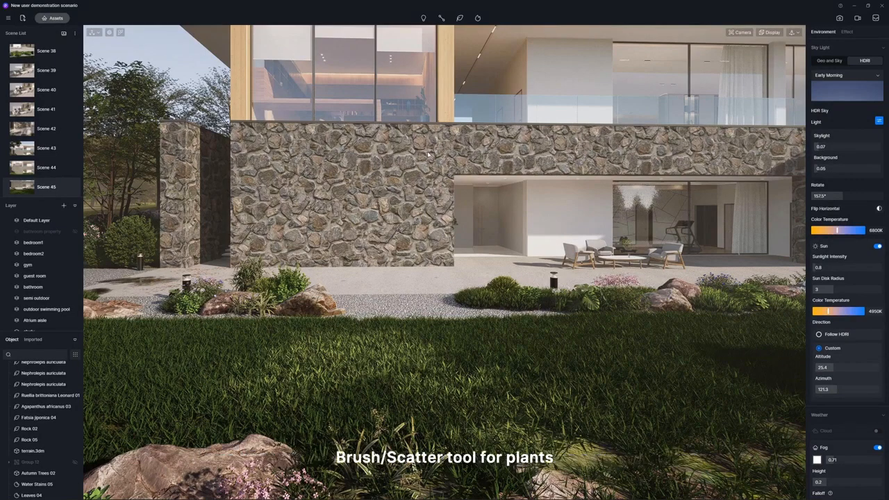
# Paint plants from the Shrubs category across the lawn with the Brush tool.
pyautogui.click(463, 20)
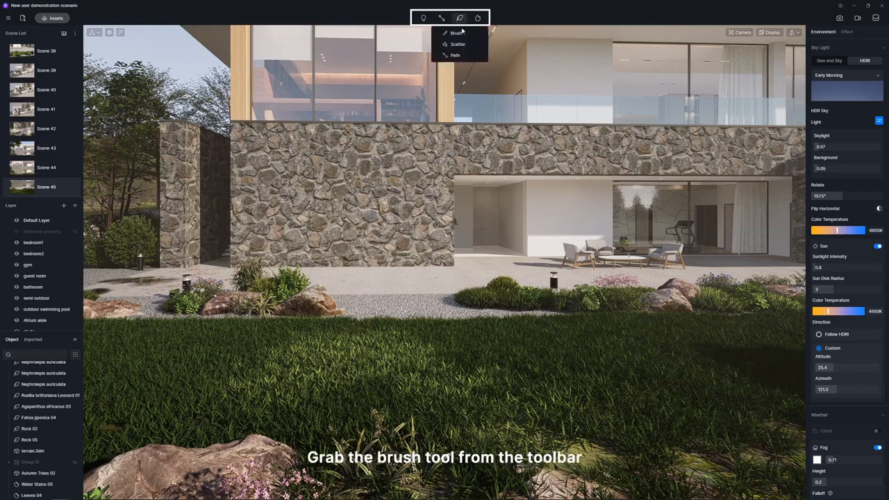
pyautogui.click(458, 33)
pyautogui.click(40, 179)
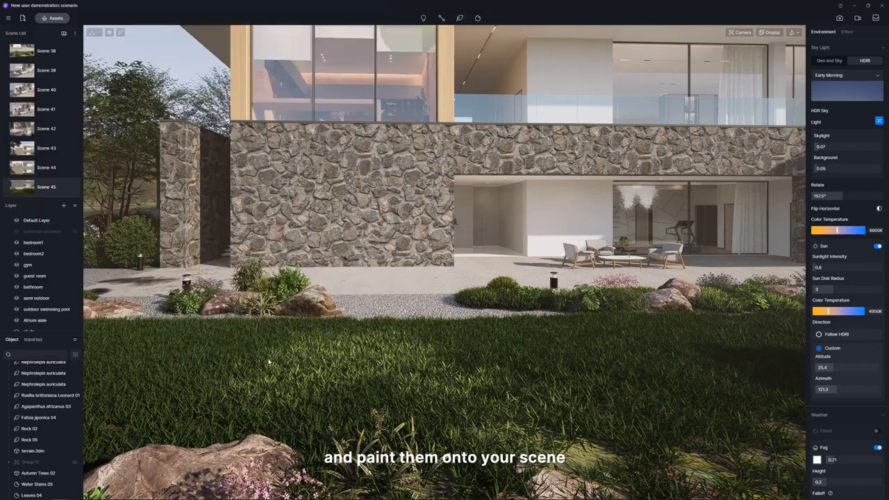
pyautogui.moveTo(264, 347)
pyautogui.mouseDown()
pyautogui.moveTo(288, 367)
pyautogui.moveTo(389, 351)
pyautogui.moveTo(431, 400)
pyautogui.mouseUp()
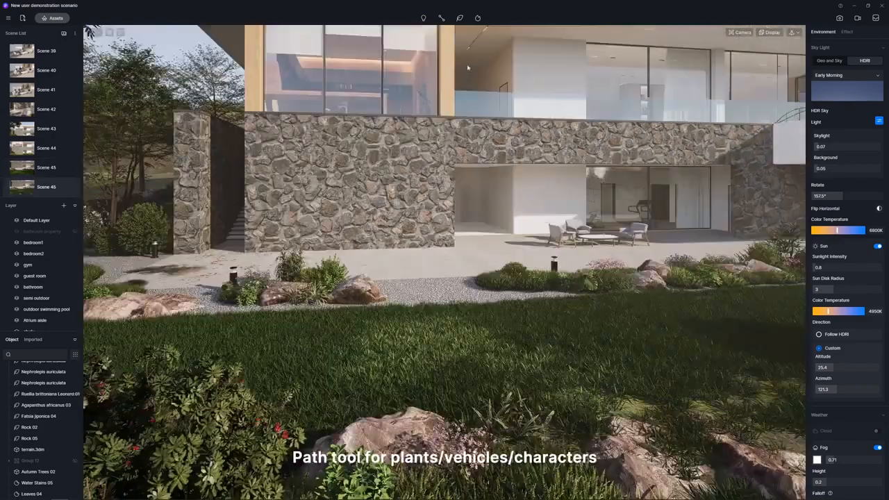
# Draw a straight vegetation path of Sabina chinensis shrubs across the lawn in front of the gravel bed with the Path tool.
pyautogui.click(461, 18)
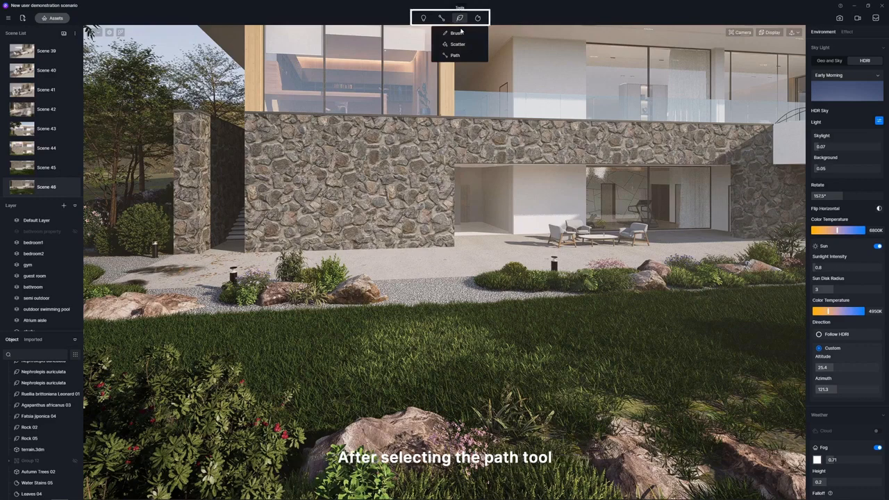
pyautogui.click(456, 56)
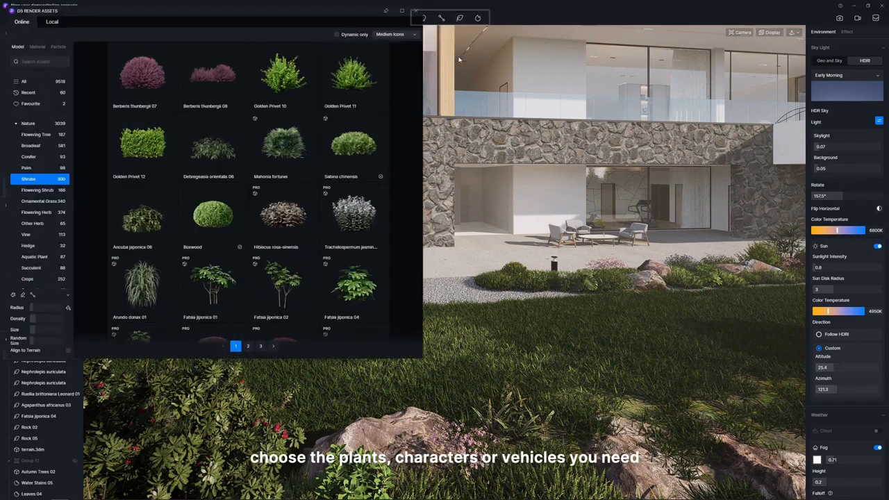
pyautogui.click(356, 163)
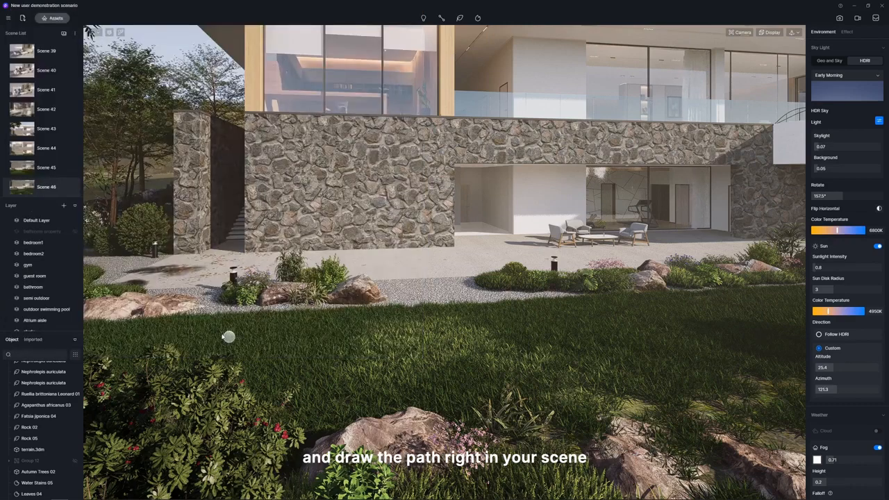
pyautogui.click(221, 333)
pyautogui.click(761, 303)
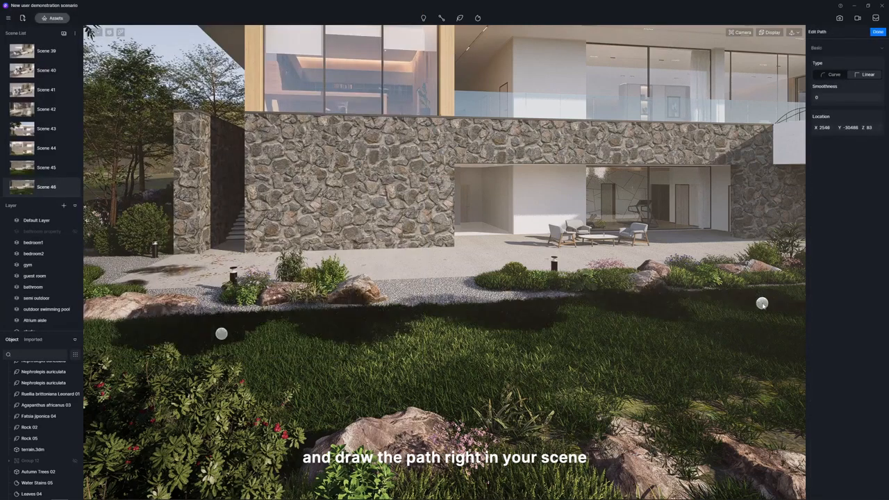
pyautogui.rightClick(763, 306)
pyautogui.rightClick(762, 305)
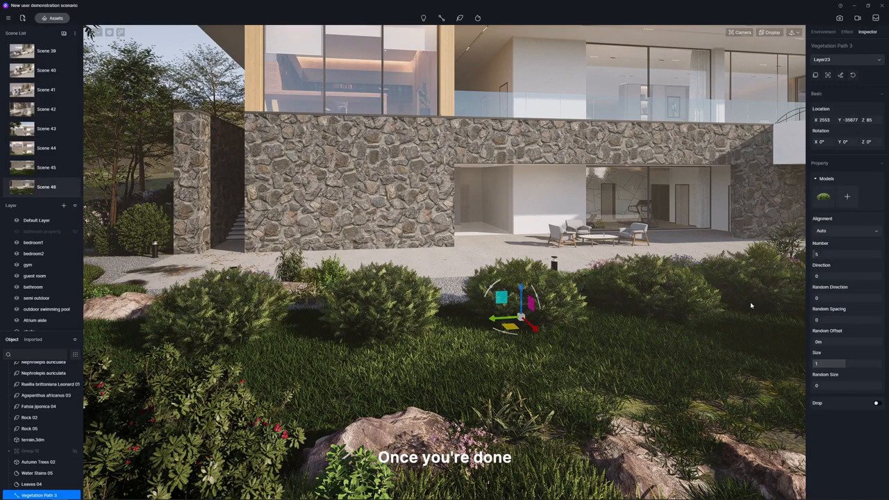
# Adjust the vegetation path's alignment, plant number, direction, random spacing and offset, and size settings.
pyautogui.click(842, 232)
pyautogui.click(841, 243)
pyautogui.moveTo(816, 255); pyautogui.dragTo(857, 277)
pyautogui.moveTo(818, 298); pyautogui.dragTo(825, 320)
pyautogui.moveTo(817, 342); pyautogui.dragTo(830, 385)
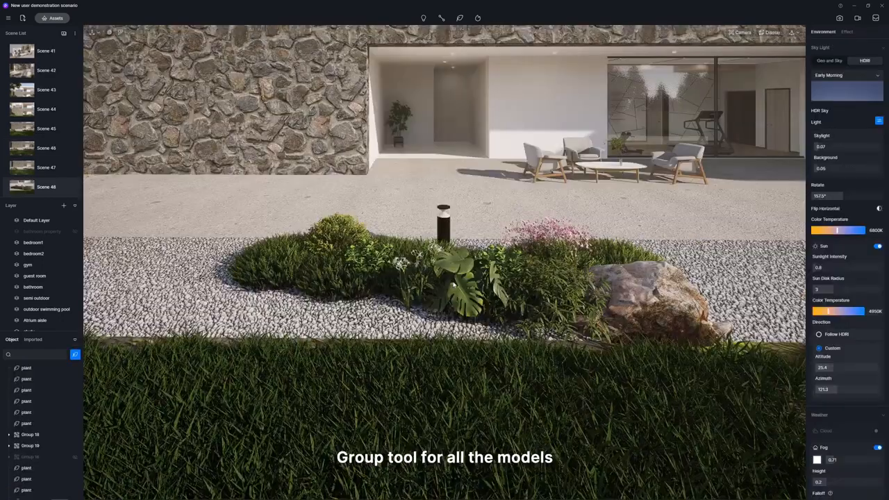
# Group the plants and rock of the gravel bed planting in front of the terrace, and open the asset library.
pyautogui.click(459, 289)
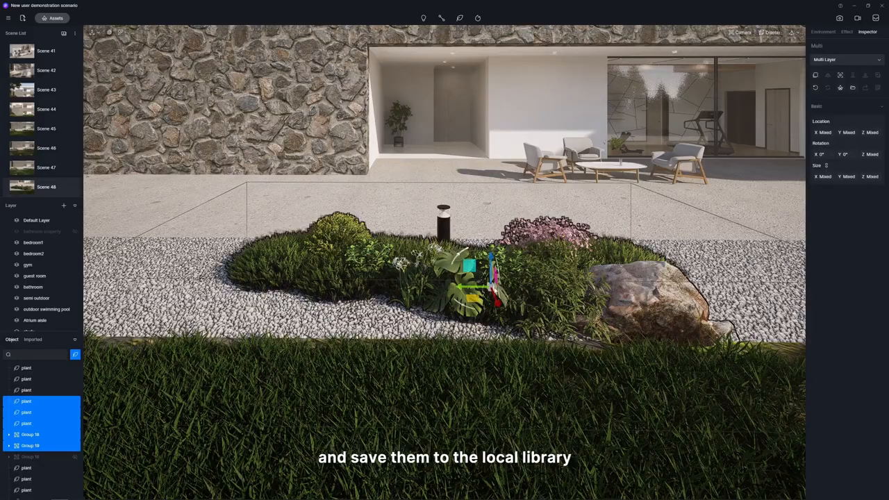
pyautogui.hotkey('ctrl', 'g')
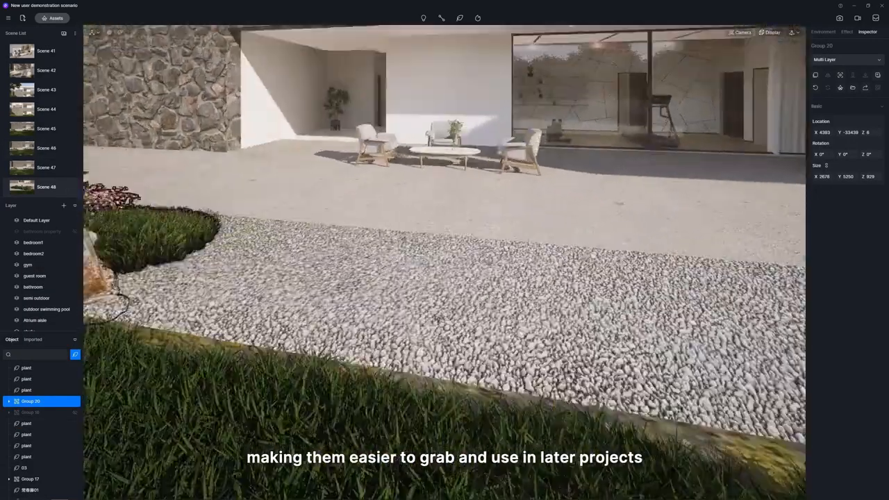
pyautogui.click(55, 18)
pyautogui.click(52, 21)
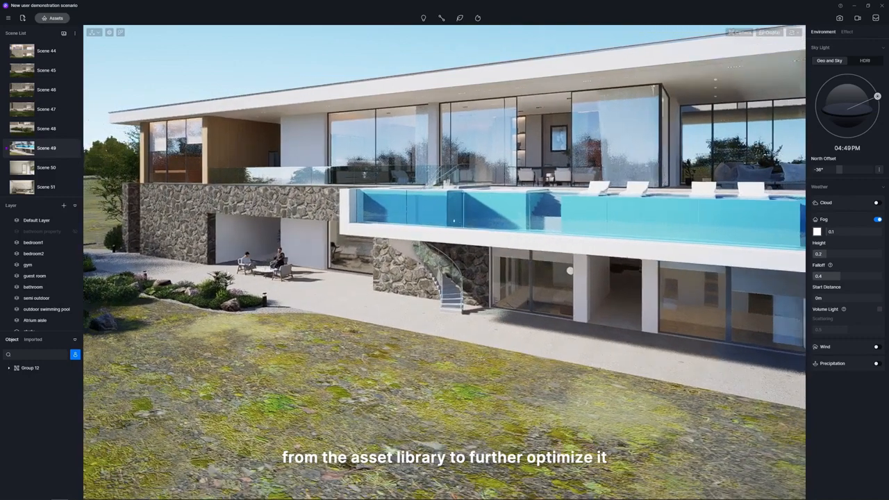
# Switch to the saved views Scene 51 and Scene 50 to review the furnished interior.
pyautogui.click(53, 189)
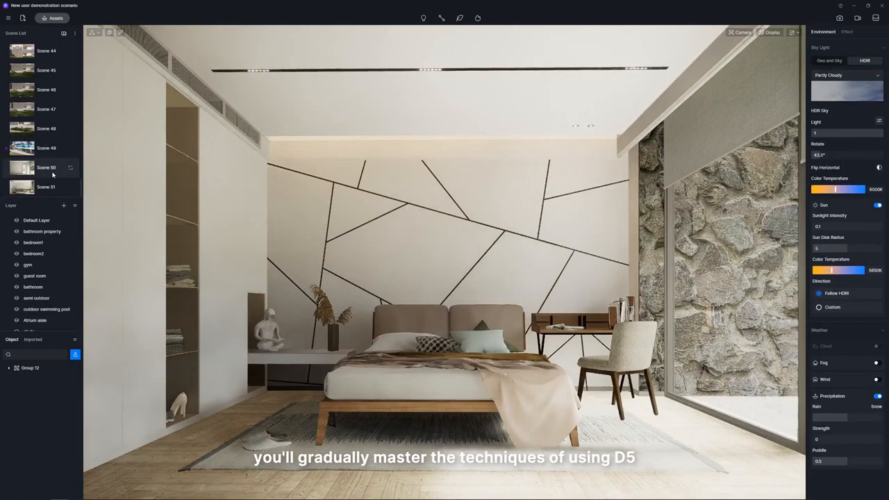
pyautogui.click(53, 174)
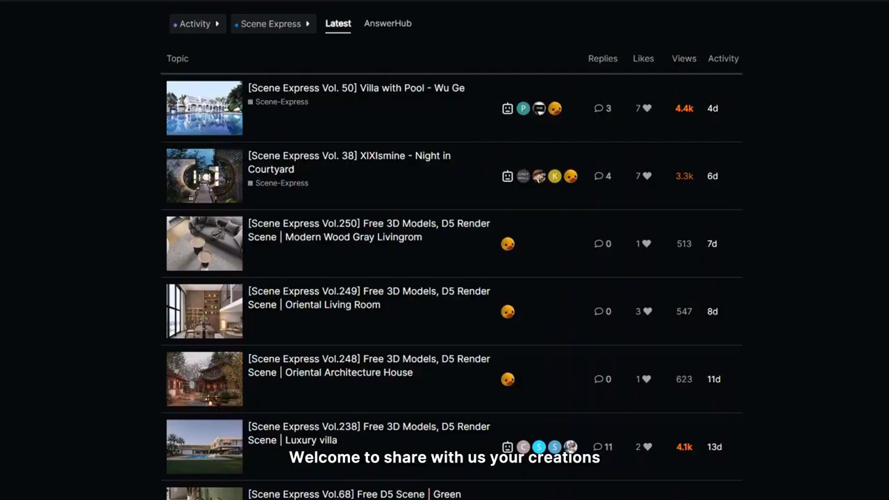
# Switch to the D5 Render forum and browse the Scene Express topics offering free scenes.
pyautogui.scroll(-3, 451, 250)
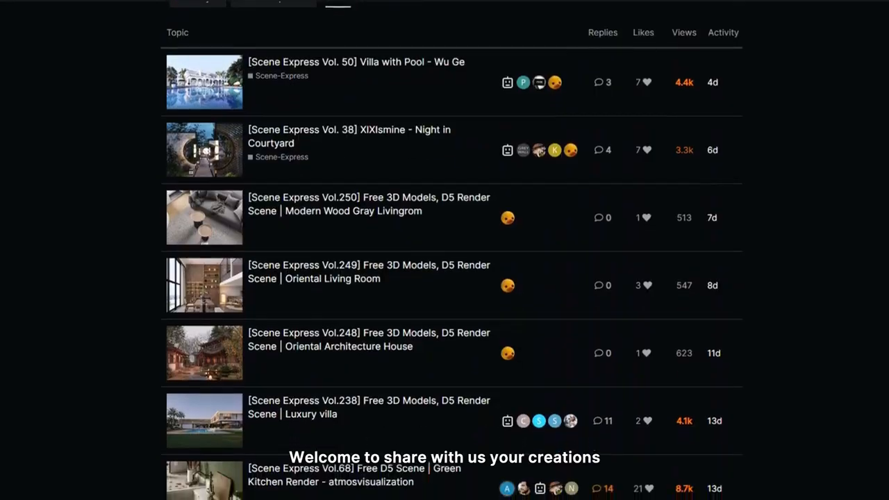
pyautogui.scroll(-1, 452, 251)
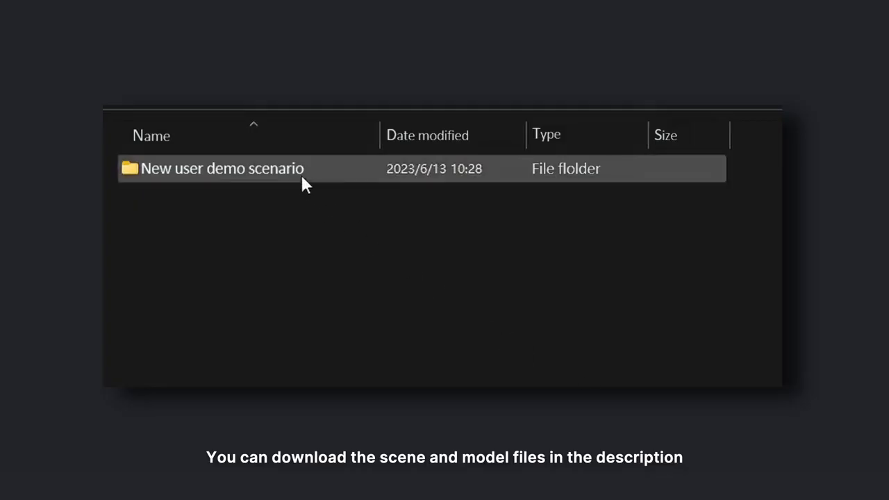
# Switch to the file manager and select the scene file New user demo scenario.drs in the demo scene's folder.
pyautogui.click(300, 172)
pyautogui.doubleClick(304, 180)
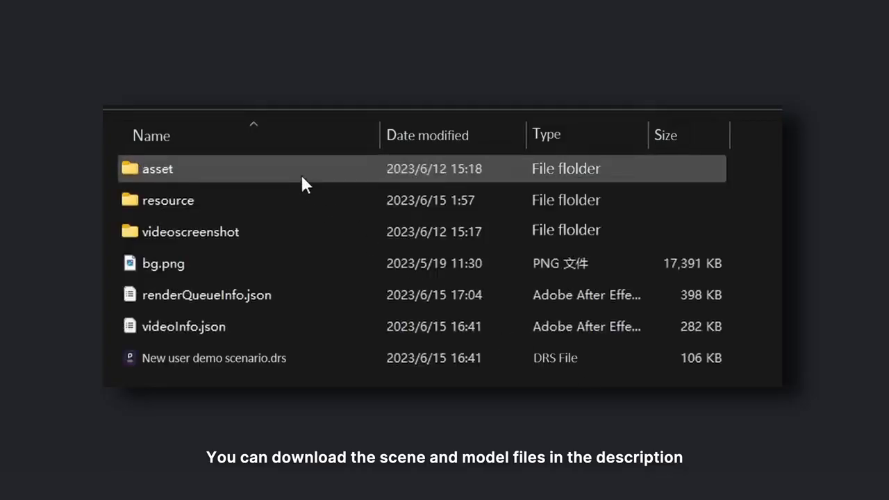
pyautogui.click(237, 371)
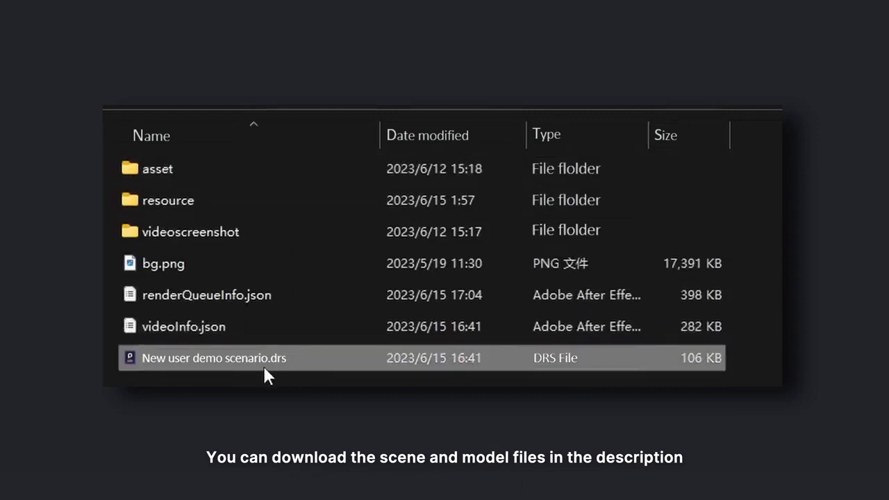